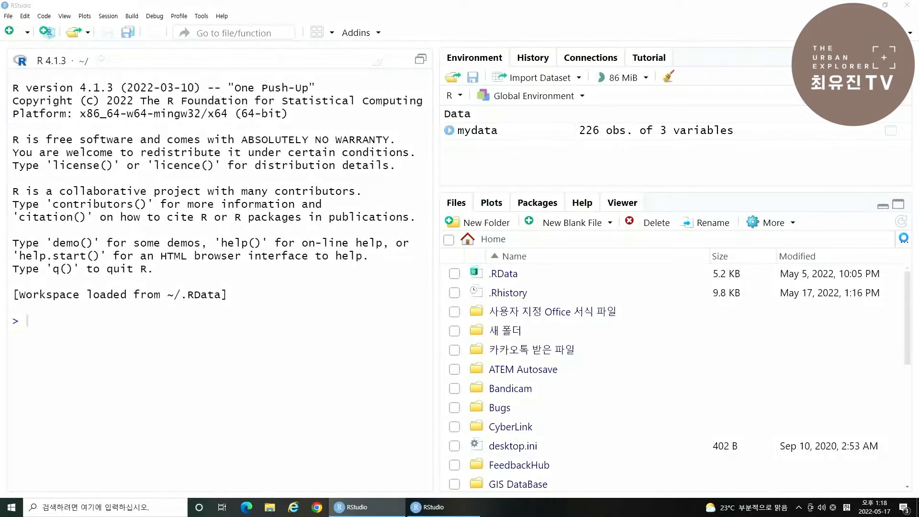
- Browse the file listing to the Rstudy folder on the Desktop (바탕 화면)
left_click(904, 240)
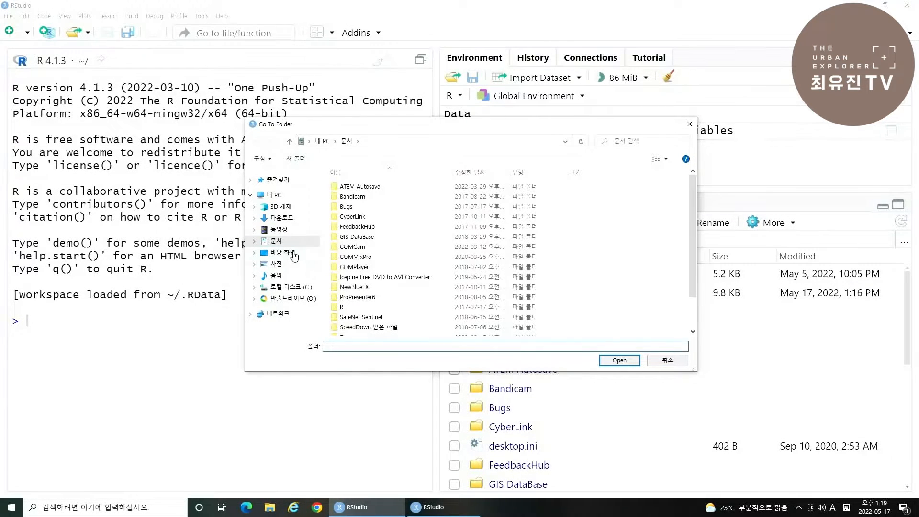
left_click(293, 253)
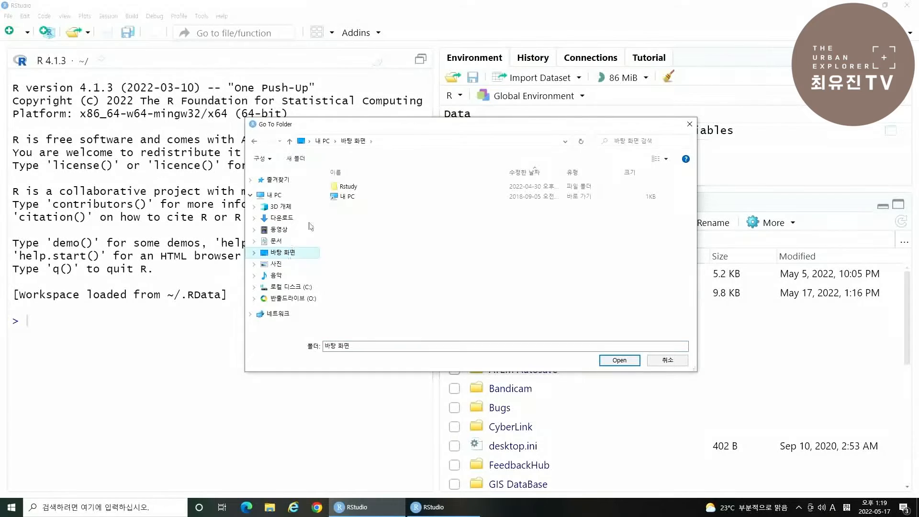
left_click(388, 188)
left_click(630, 365)
left_click(619, 360)
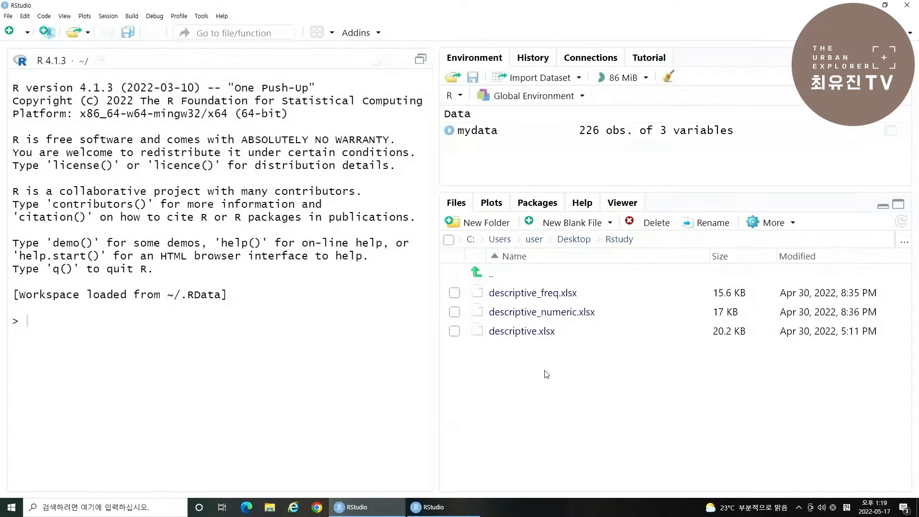
- Import the Excel file descriptive_freq.xlsx as a dataset named mydata, keeping the other import options at their defaults
left_click(549, 293)
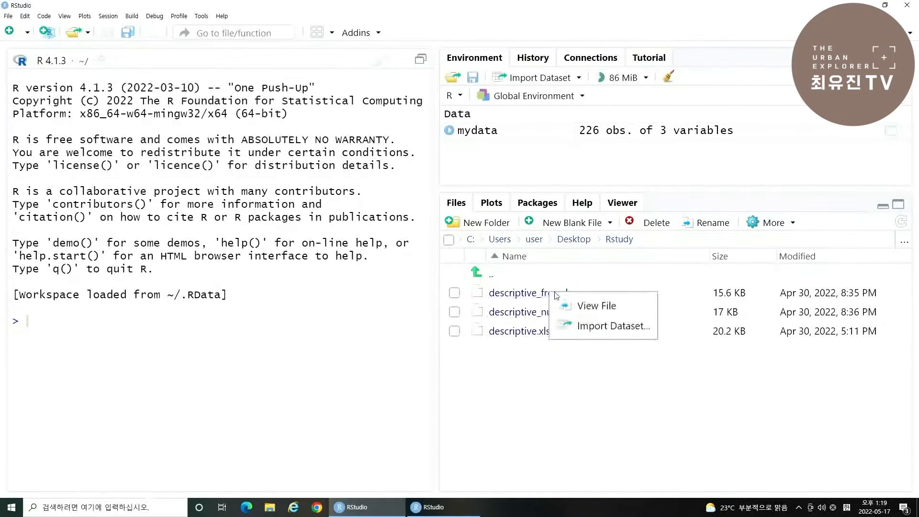
left_click(600, 326)
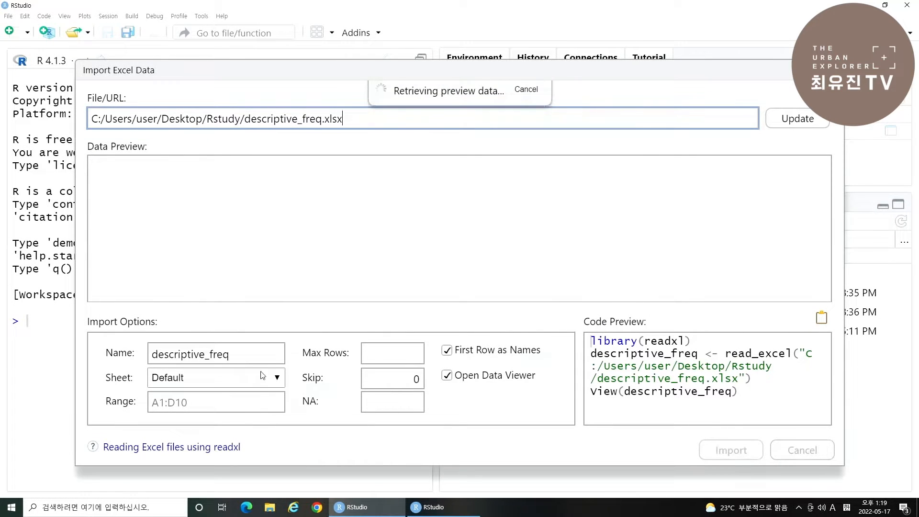
double_click(259, 354)
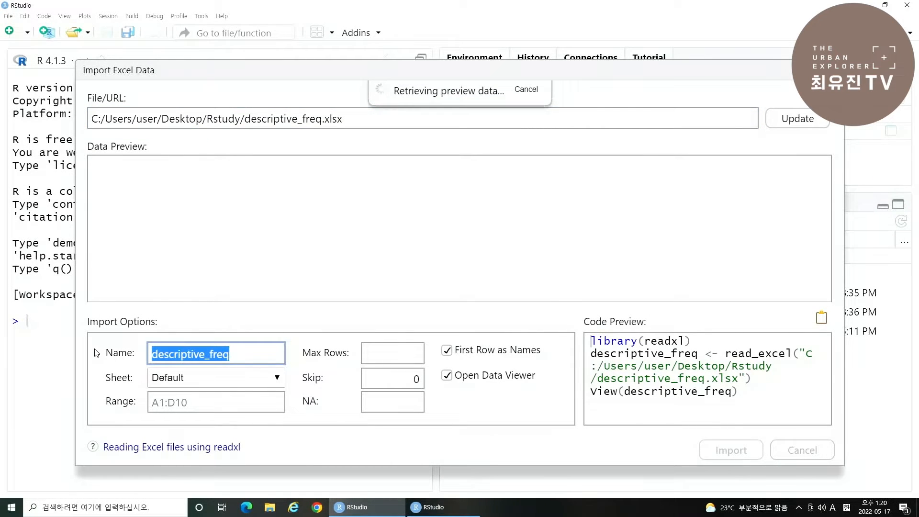
key("BackSpace")
type("mydata")
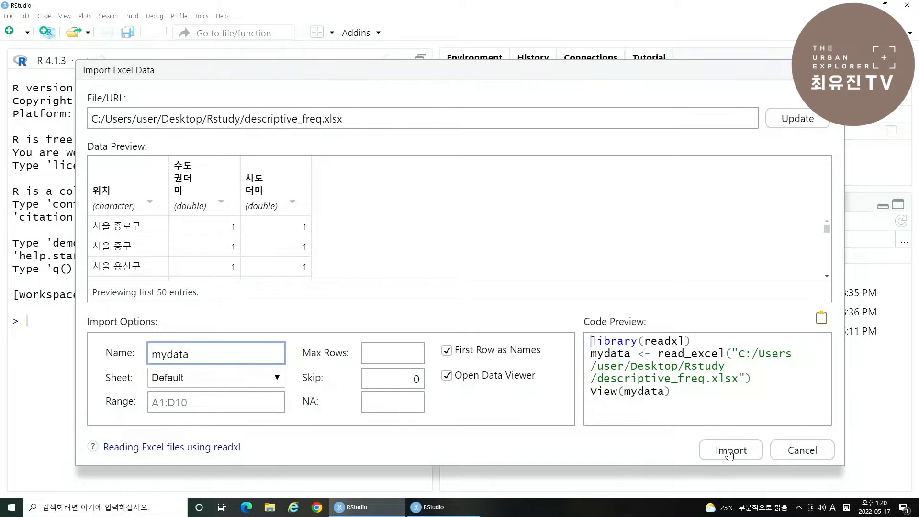
left_click(730, 455)
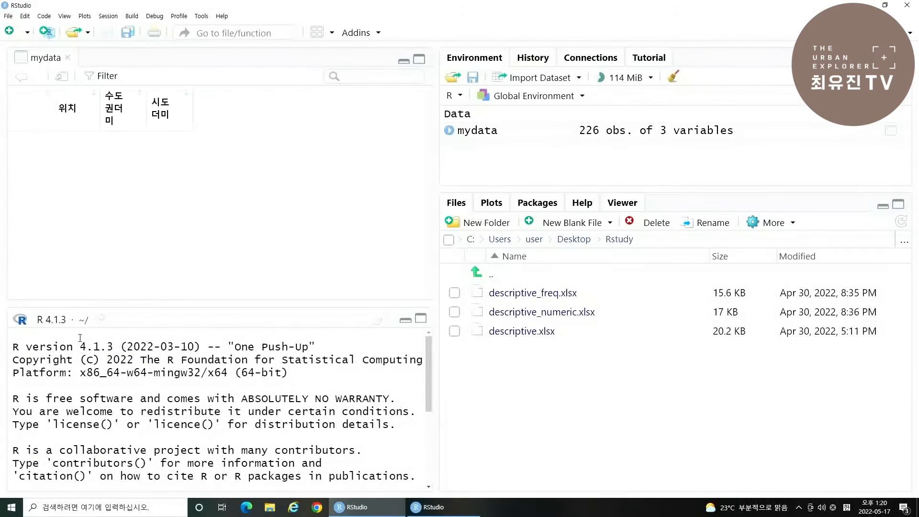
- Attach the imported dataset in the console with attach(mydata)
scroll(169, 426, "down", 3)
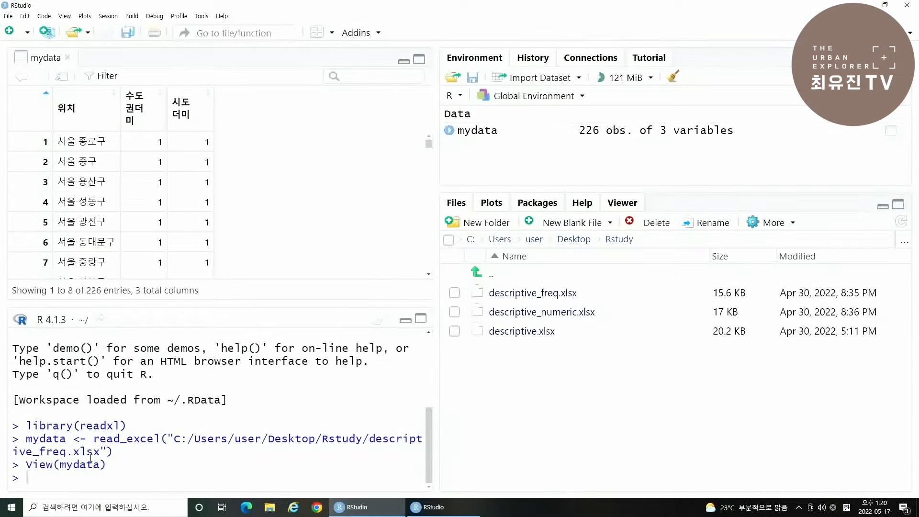
left_click(64, 485)
type("attach(mydata")
key("Return")
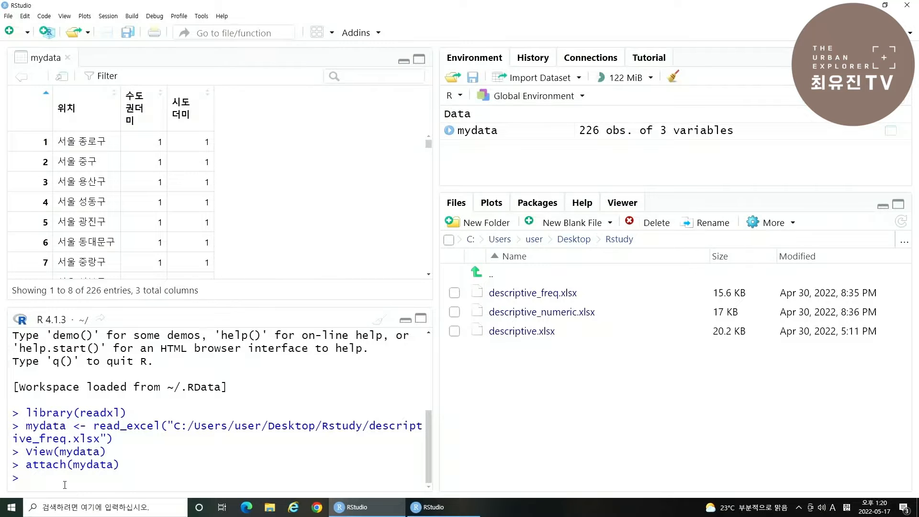
- List the dataset's variable names with names(mydata)
type("names(mydata")
key("Return")
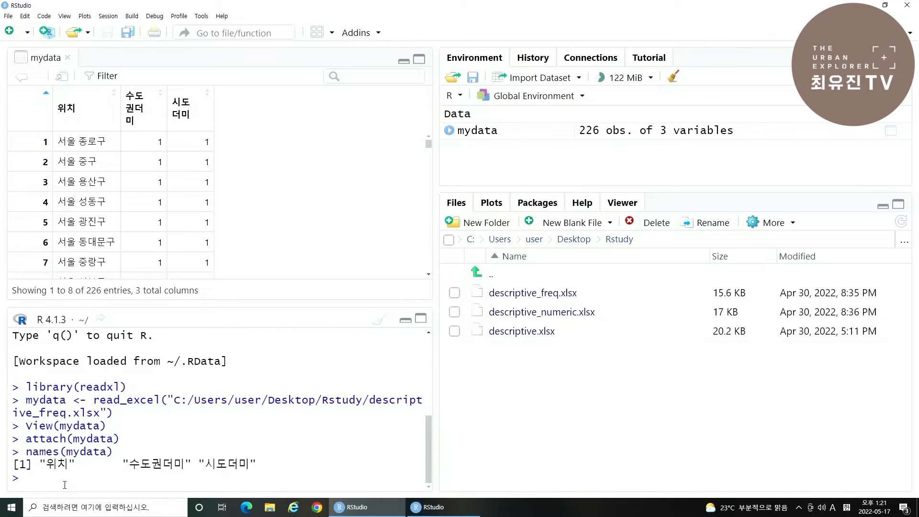
- Produce a frequency table of the variable 수도권더미 with table(수도권더미)
type("table(")
key("Hangul")
type("수도권더미")
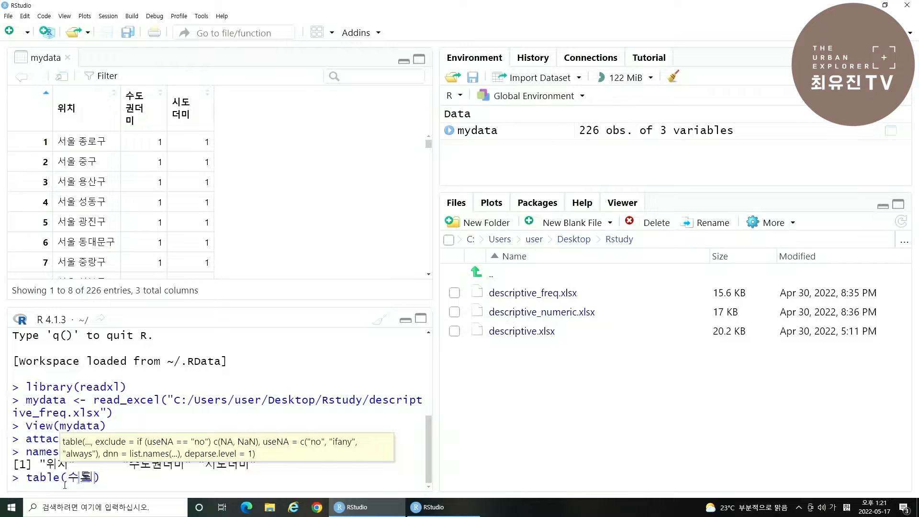
key("Return")
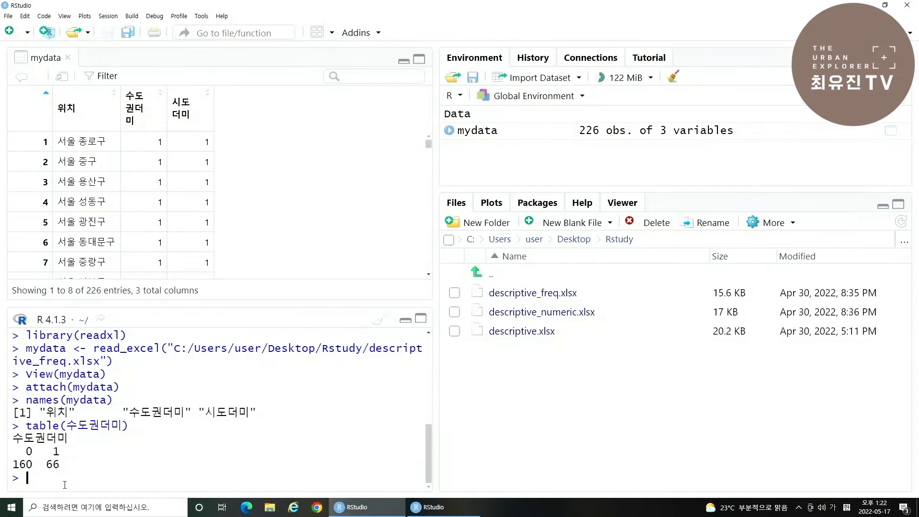
- Produce a frequency table of the variable 시도더미 with table(시도더미)
key("Hangul")
type("table(")
key("Hangul")
type("시도더미")
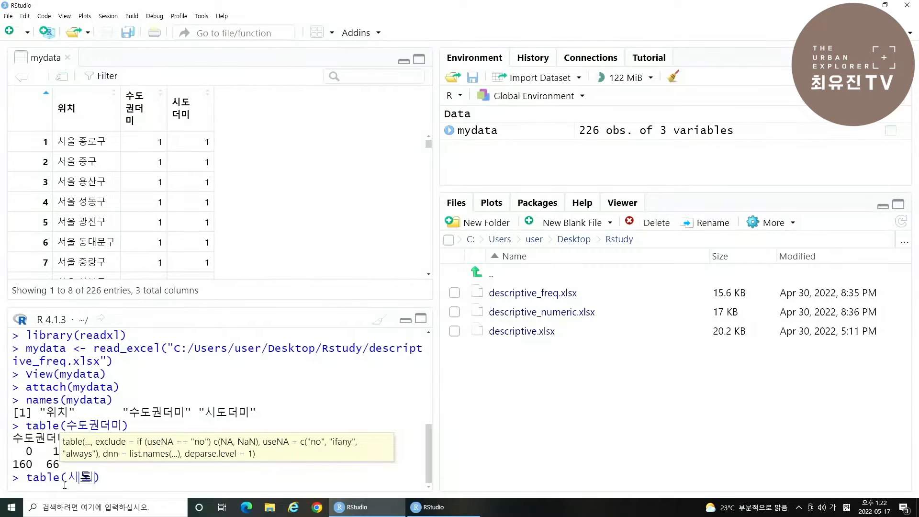
key("Return")
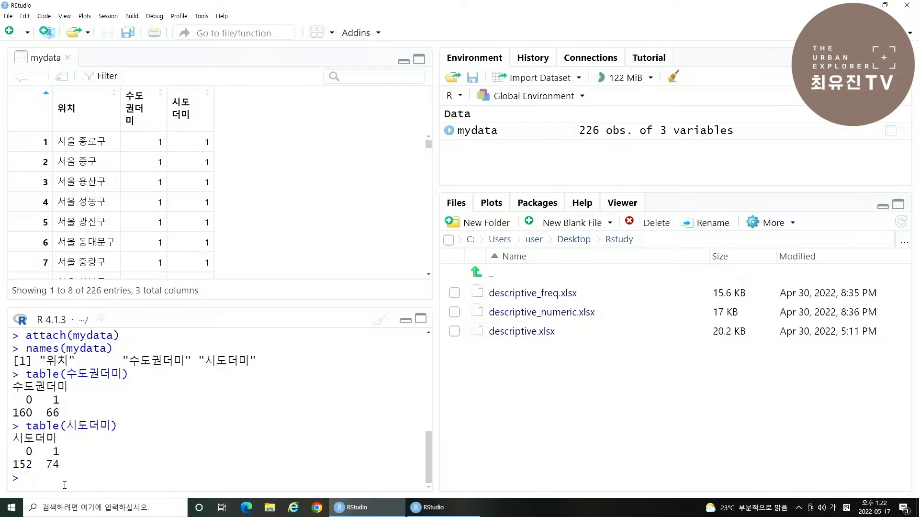
- Cross-tabulate the two dummy variables with table(수도권더미, 시도더미)
key("Hangul")
type("table(")
key("Hangul")
type("수도권더미, 시도더미")
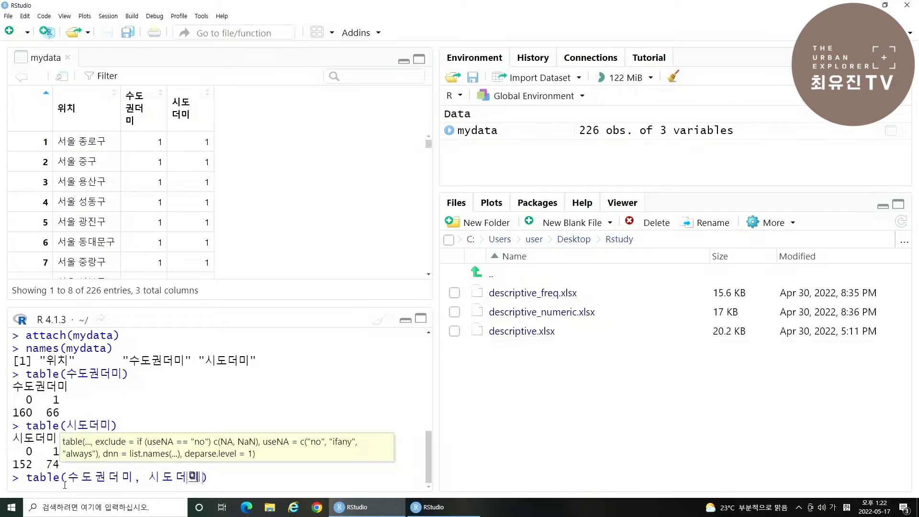
key("End")
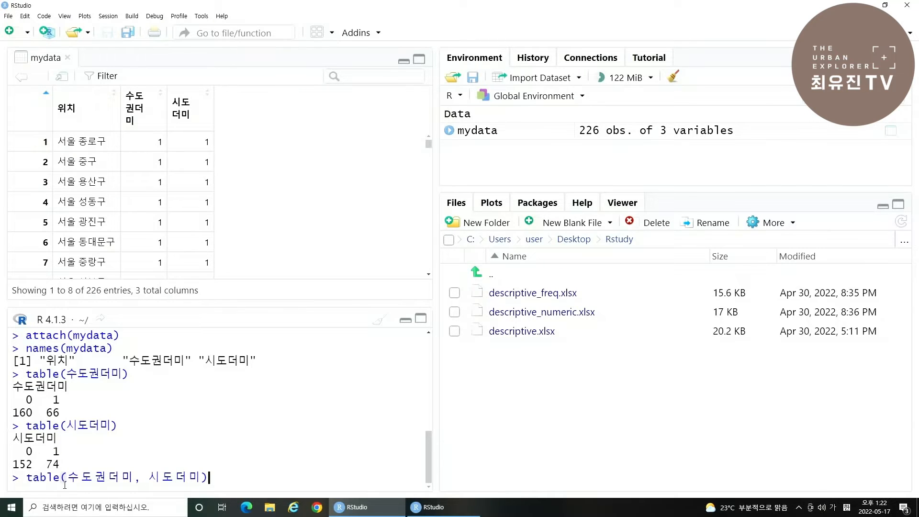
key("Return")
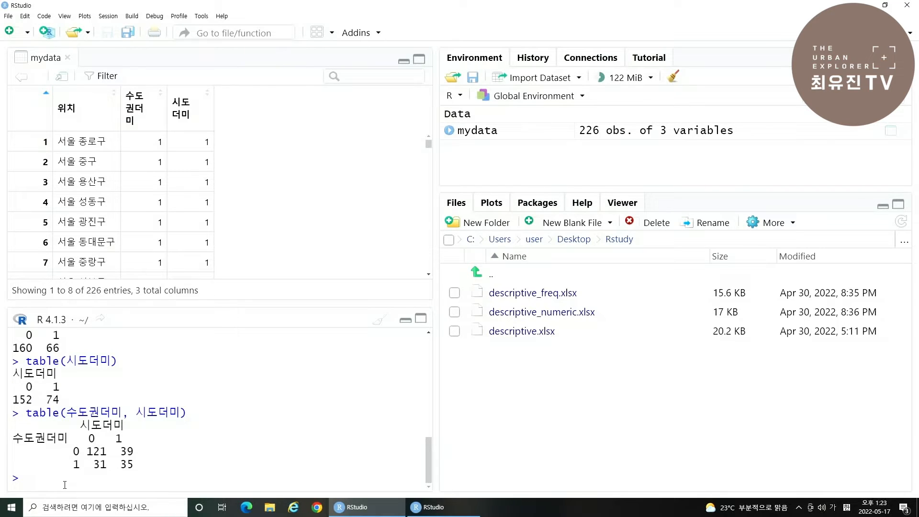
- Store a cross-tabulation of both dummy variables as mytable with mytable=xtabs(~수도권더미+시도더미, data=mydata)
key("Hangul")
type("mytable=xtabs(~")
key("Hangul")
type("수도권더미+")
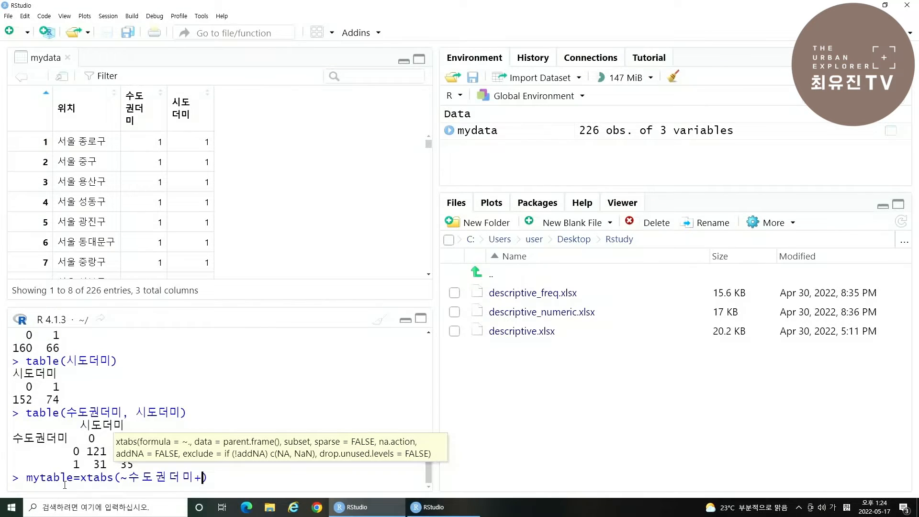
type("시도더미")
type(", ")
type("data=myd")
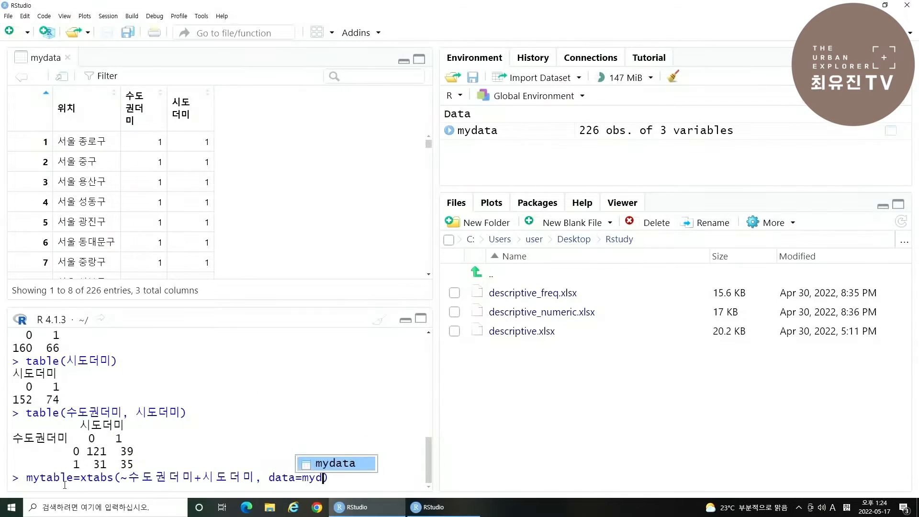
key("Tab")
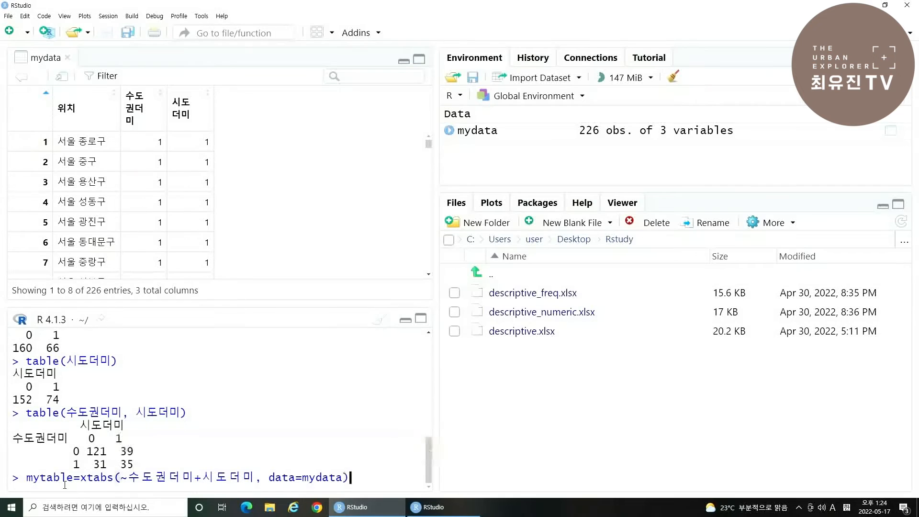
key("Return")
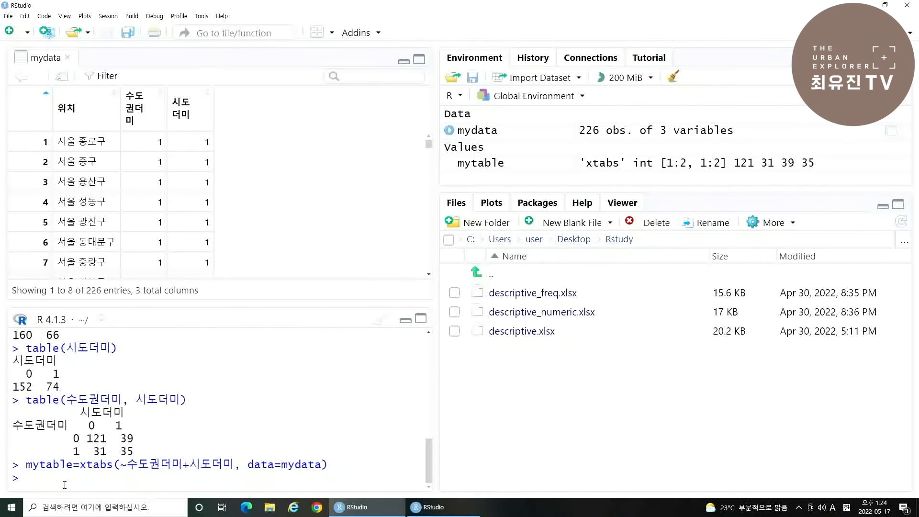
- Print the stored cross-tabulation as a flat table with ftable(mytable)
type("ftab")
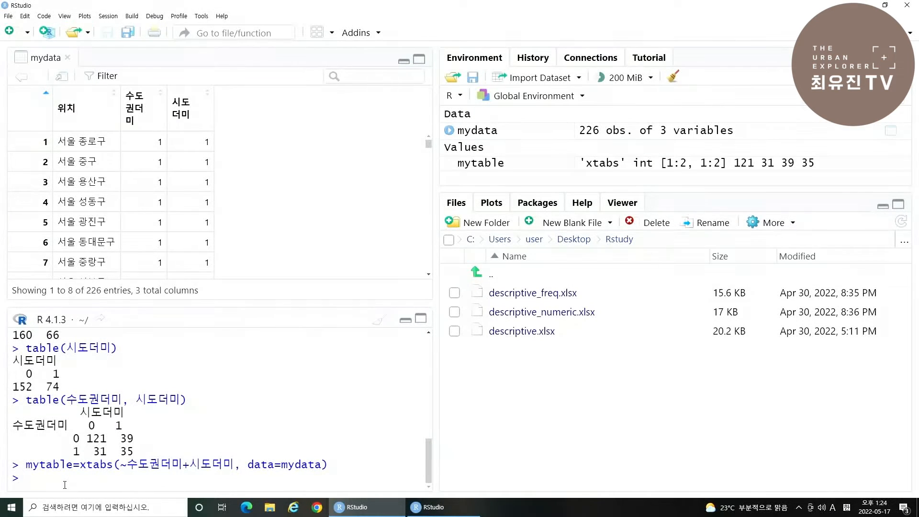
type("le(")
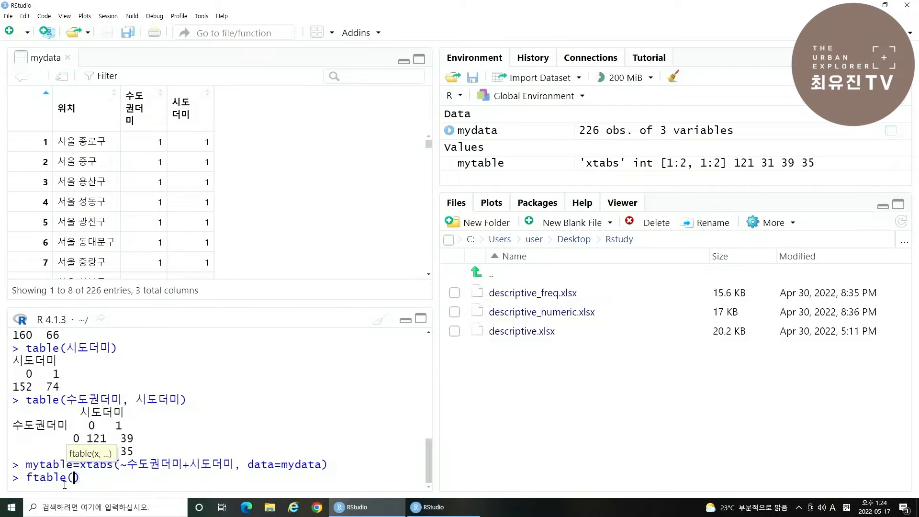
type("mytable")
key("Return")
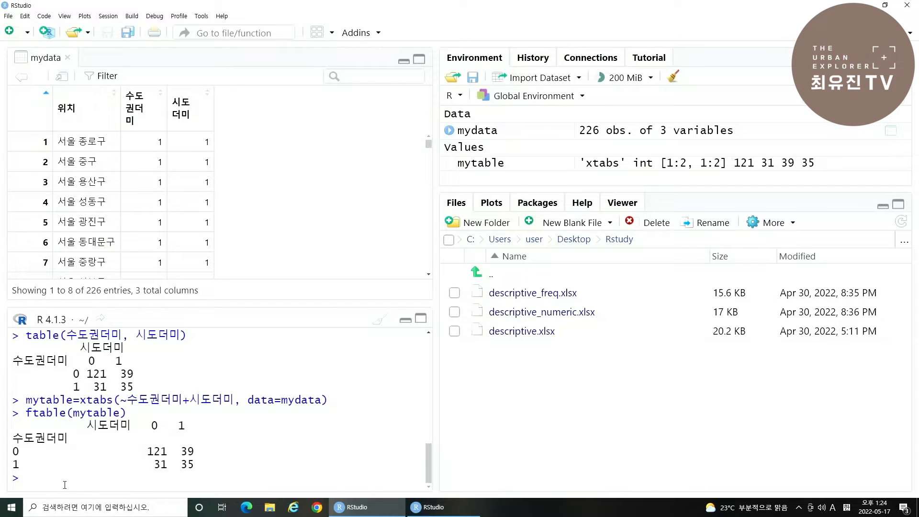
- Run the independence test on the stored cross-tabulation with summary(mytable)
type("summary(")
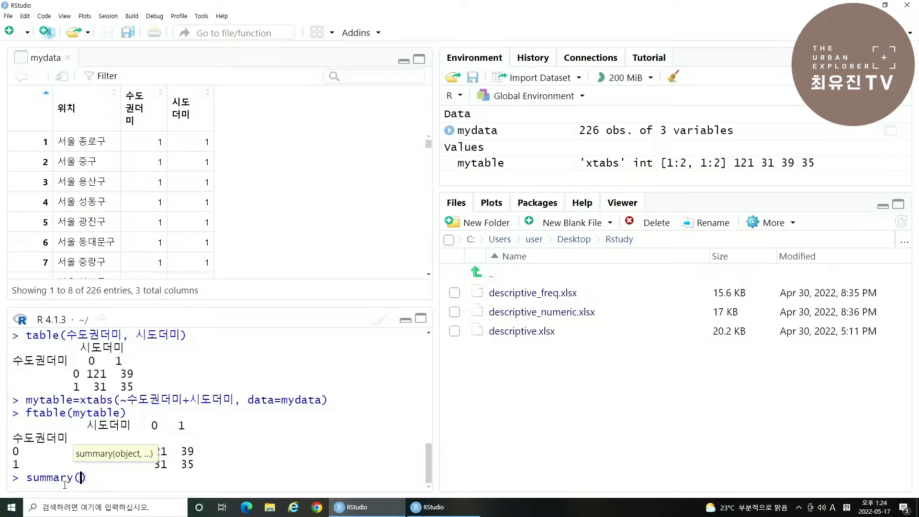
type("mytable")
key("Return")
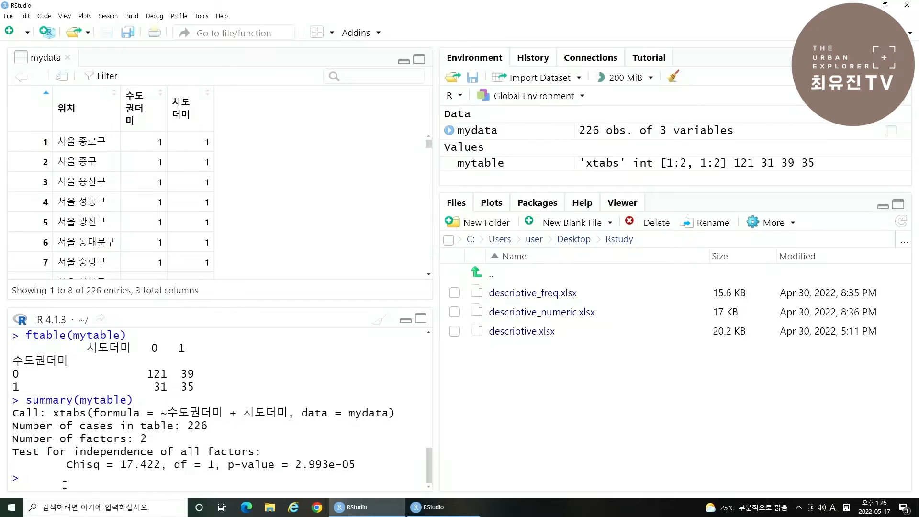
- Examine the chi-square statistic, degrees of freedom and p-value in the independence test output
left_click_drag(66, 464, 158, 464)
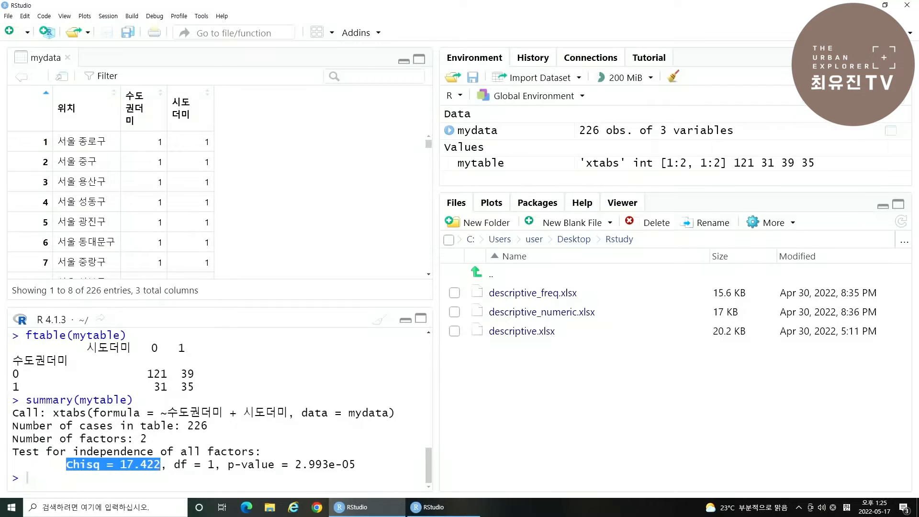
left_click(158, 464)
left_click_drag(66, 464, 359, 465)
left_click(215, 465)
left_click(314, 466)
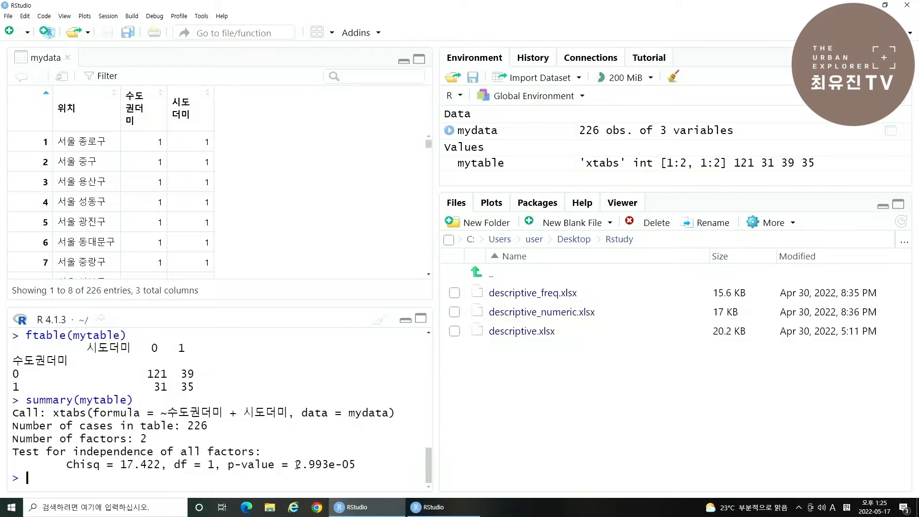
left_click_drag(296, 464, 231, 464)
left_click(324, 457)
left_click_drag(296, 465, 355, 462)
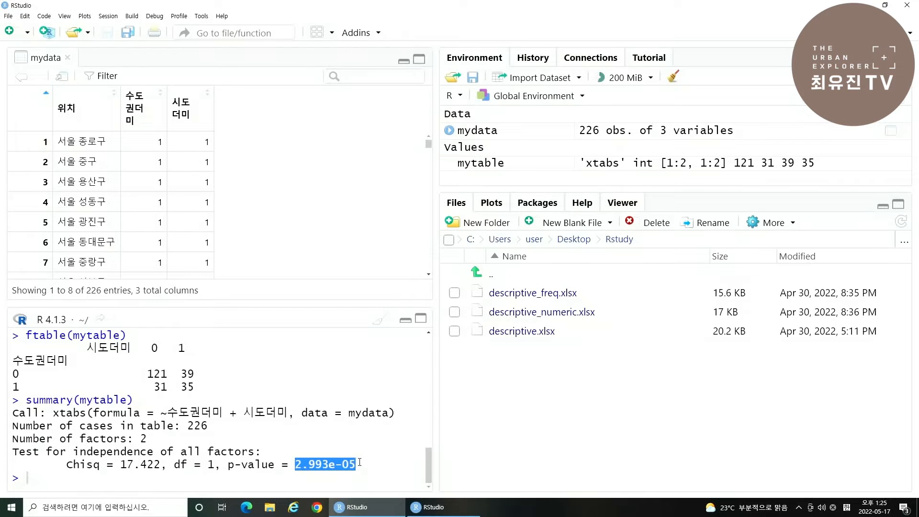
left_click(361, 463)
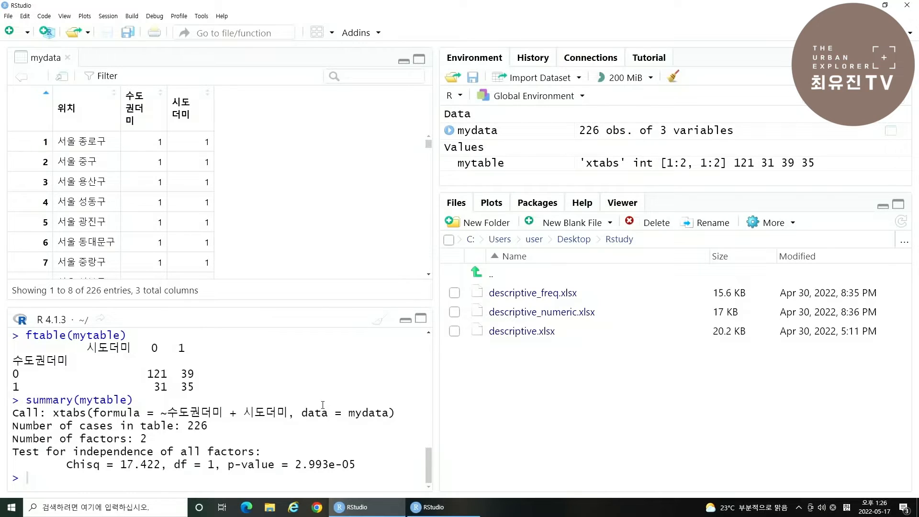
- Detach the dataset with detach(mydata) and close its data view
left_click(88, 482)
type("dea")
key("BackSpace")
type("tach(myta")
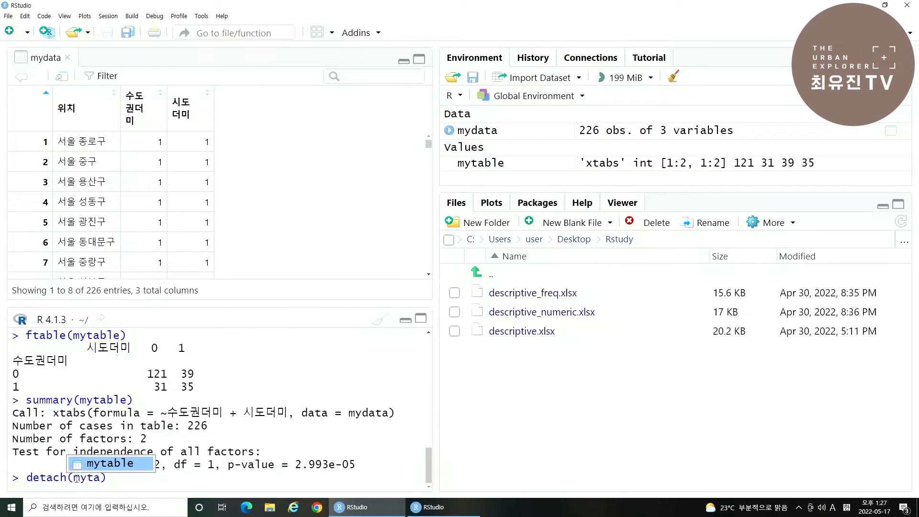
key("BackSpace")
key("BackSpace")
type("data")
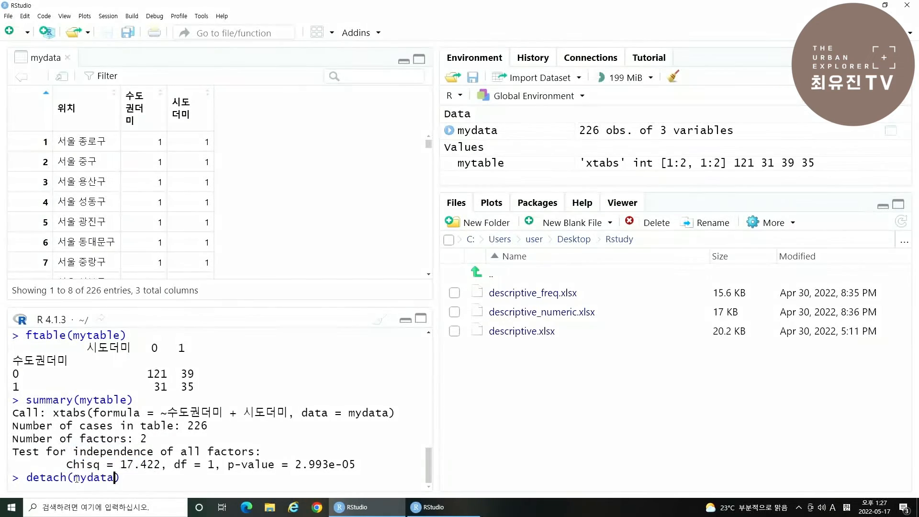
key("Return")
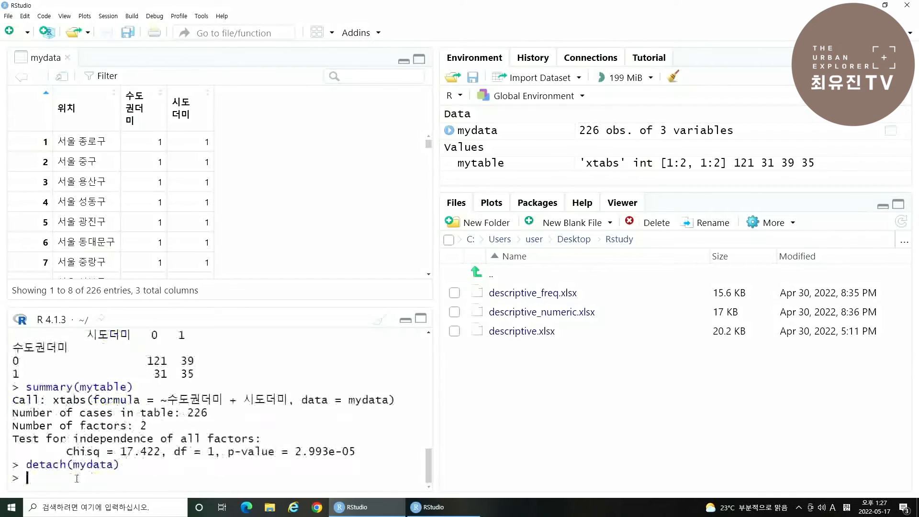
left_click(69, 58)
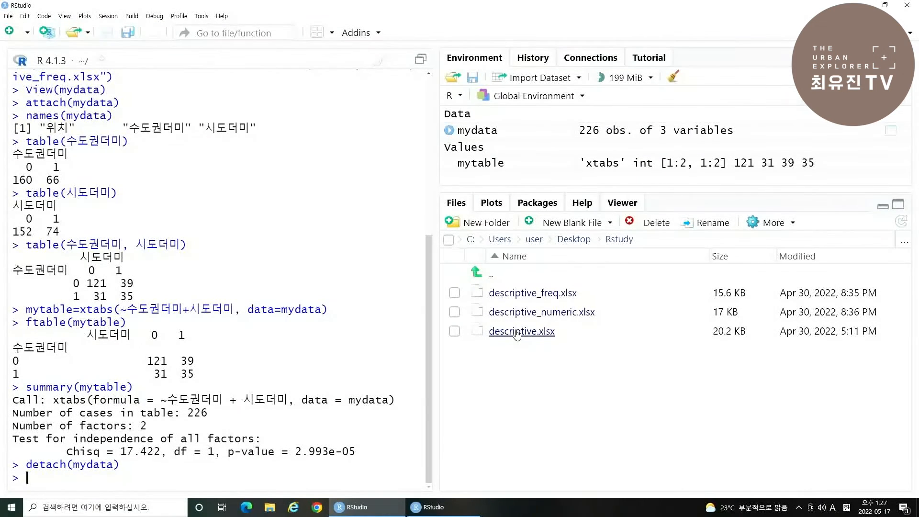
- Import the Excel file descriptive.xlsx from the Rstudy folder as a dataset named mydata
left_click(516, 331)
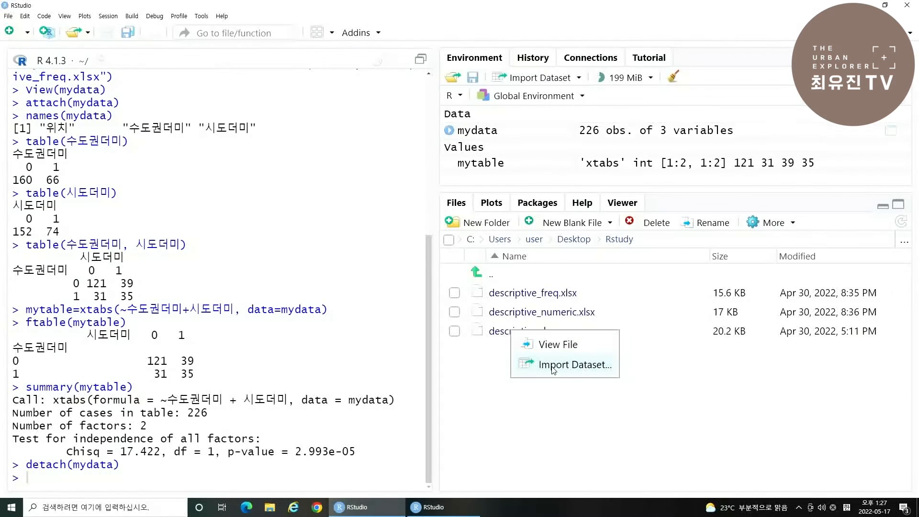
left_click(553, 366)
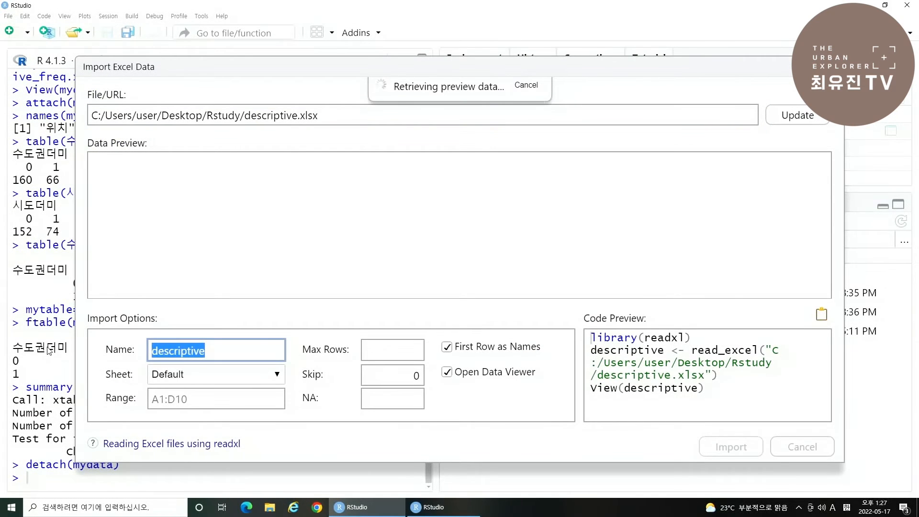
key("BackSpace")
type("mydata")
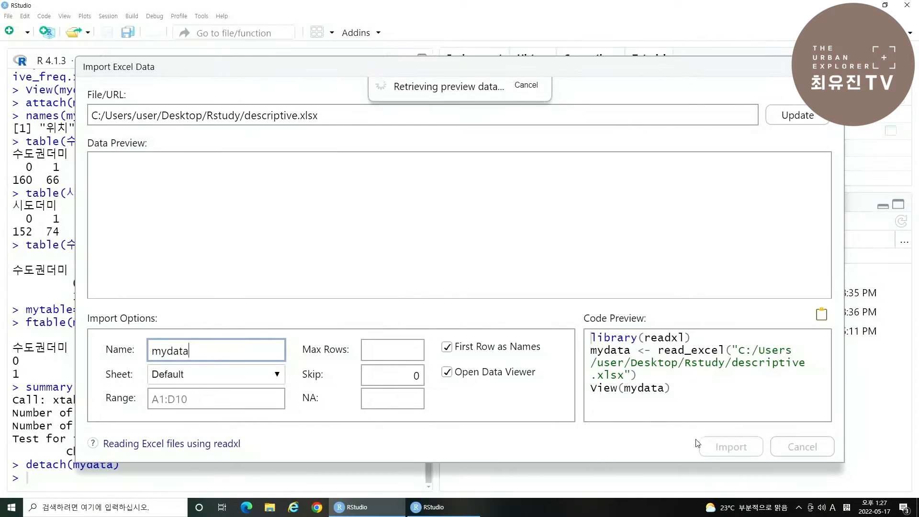
left_click(748, 440)
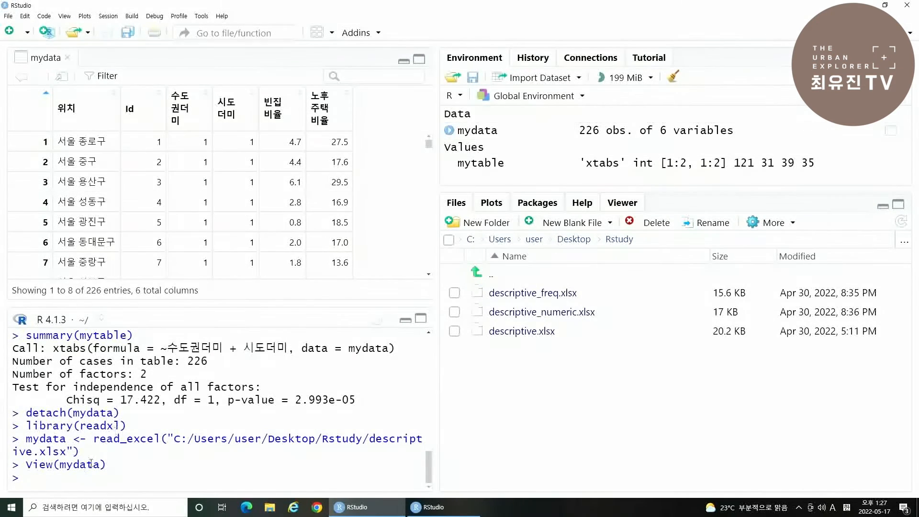
- List the dataset's variable names with names(mydata) and attach it with attach(mydata)
type("na")
type("mes(mydata)")
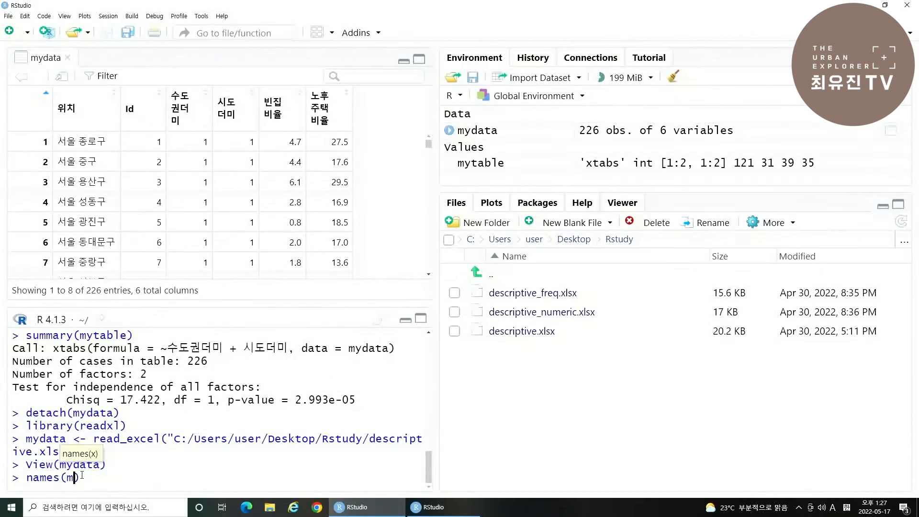
key("Return")
type("attac")
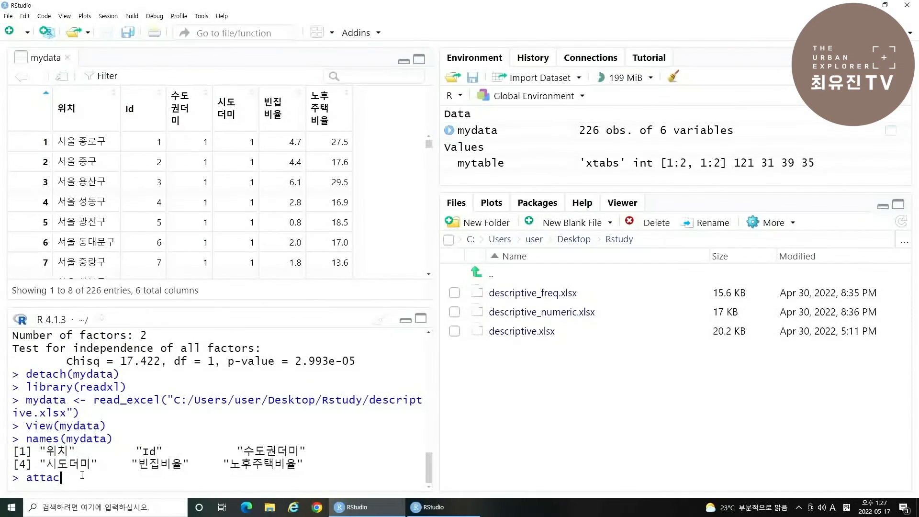
type("h(mydata")
key("Return")
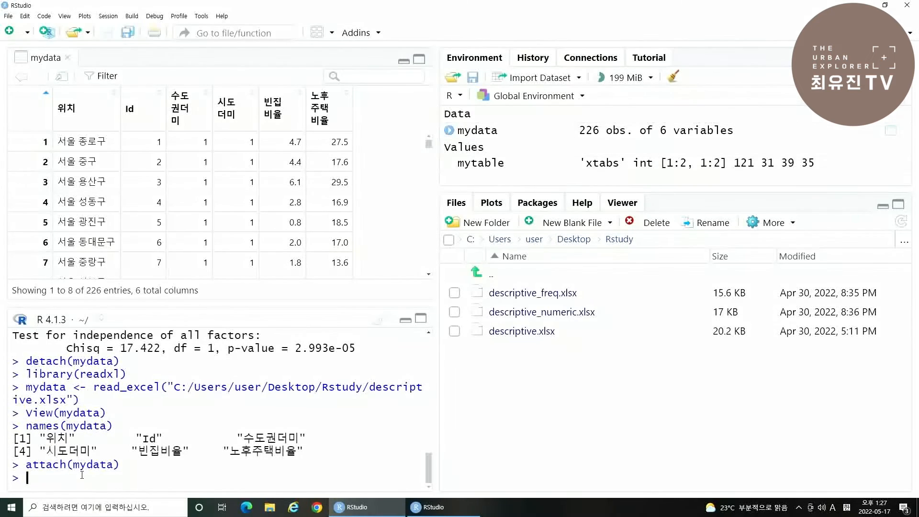
- Show the installed packages and load the psych package with library(psych)
left_click(546, 205)
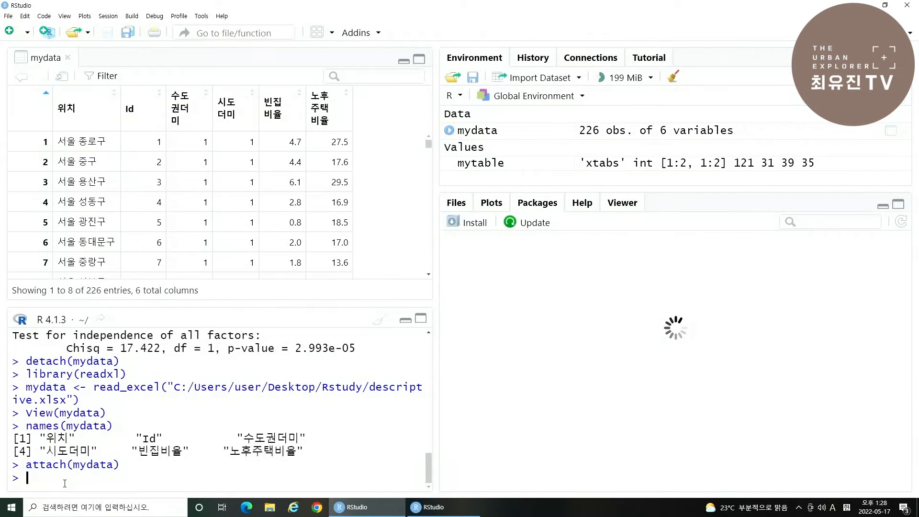
type("library(")
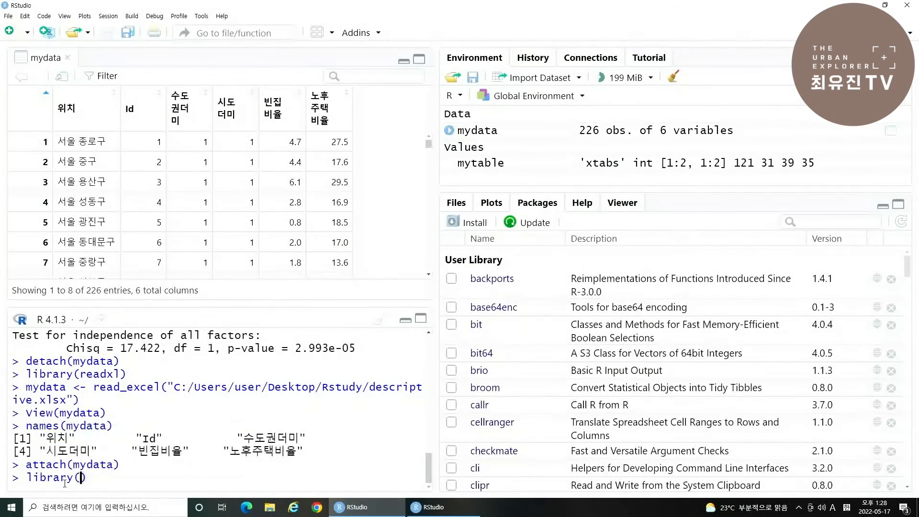
type("ps")
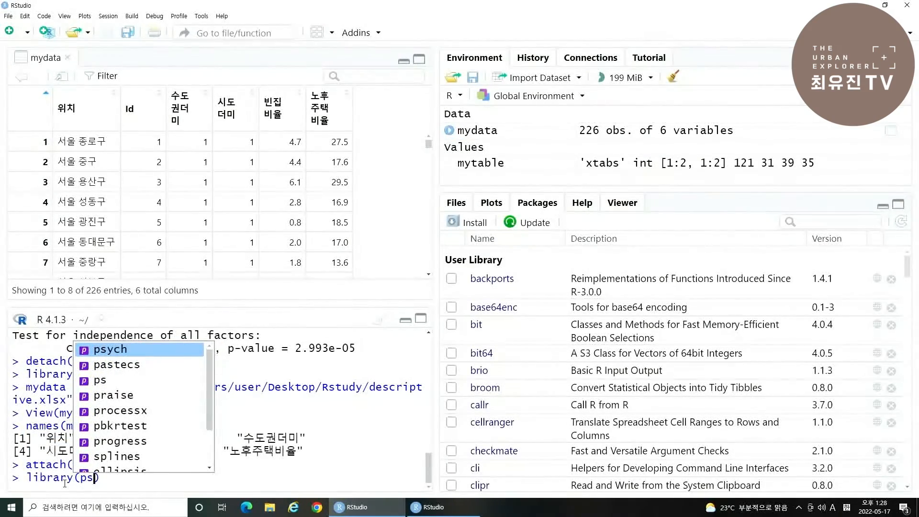
key("Return")
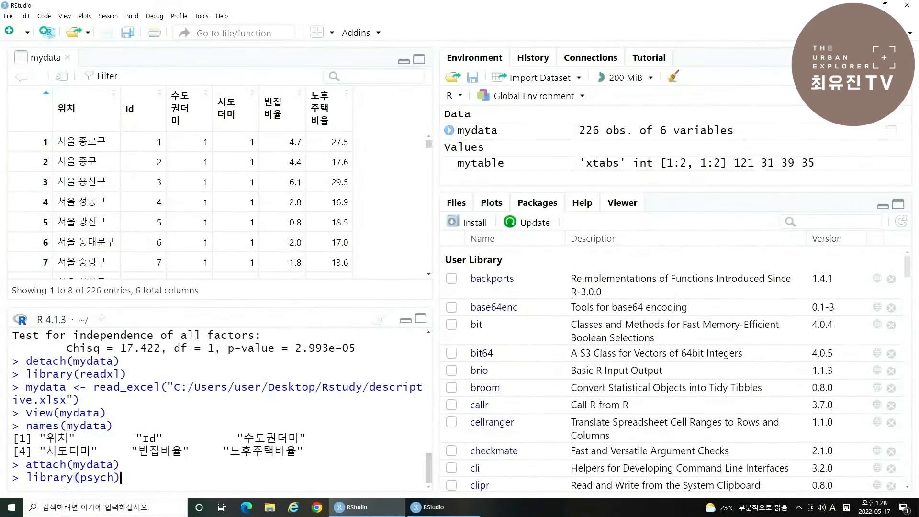
key("Return")
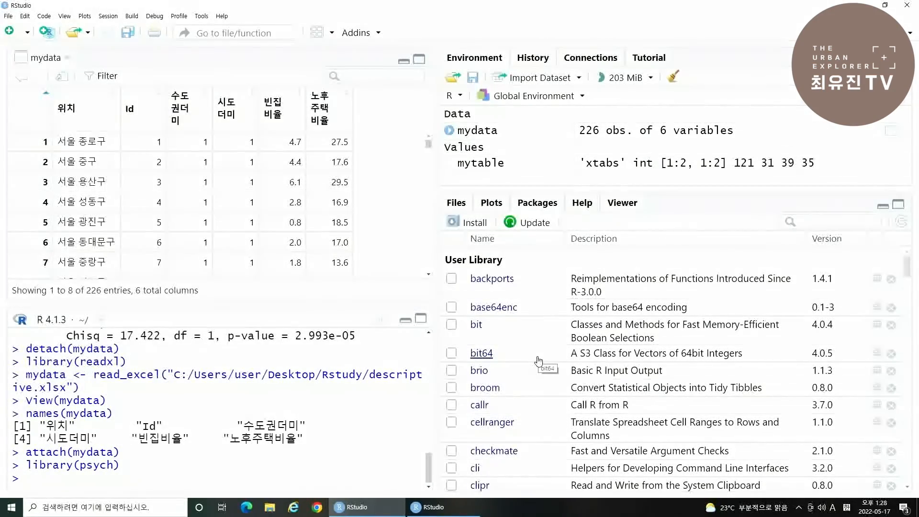
- Unload the psych package through its entry in the installed packages list, and load it again the same way
scroll(539, 359, "down", 15)
scroll(538, 360, "down", 15)
left_click(456, 353)
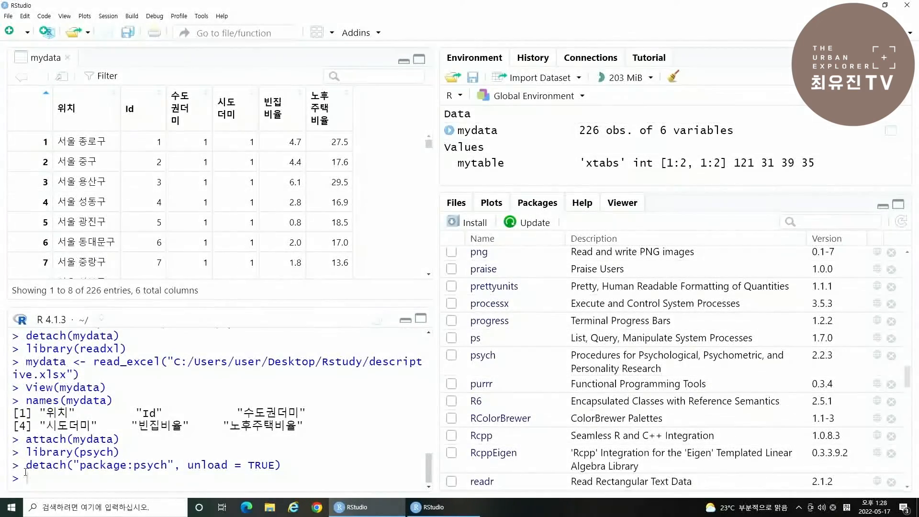
left_click_drag(31, 467, 283, 467)
left_click(289, 466)
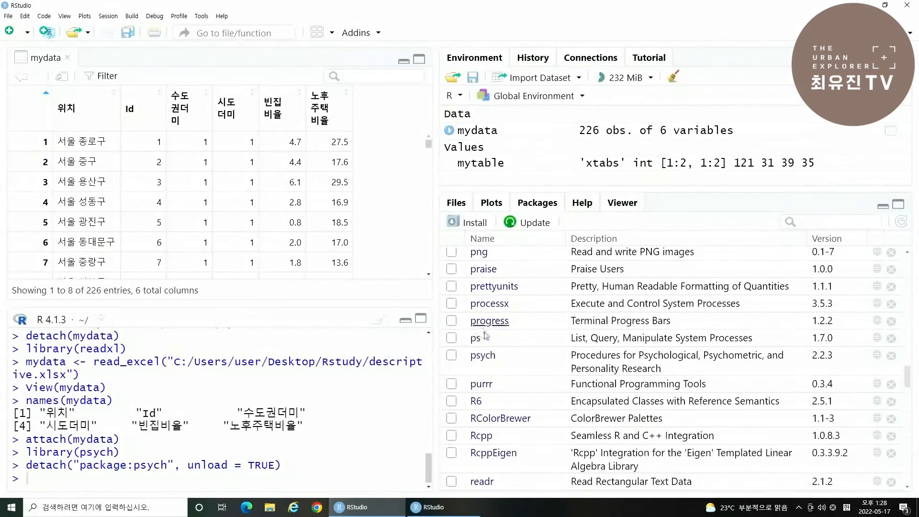
left_click(452, 355)
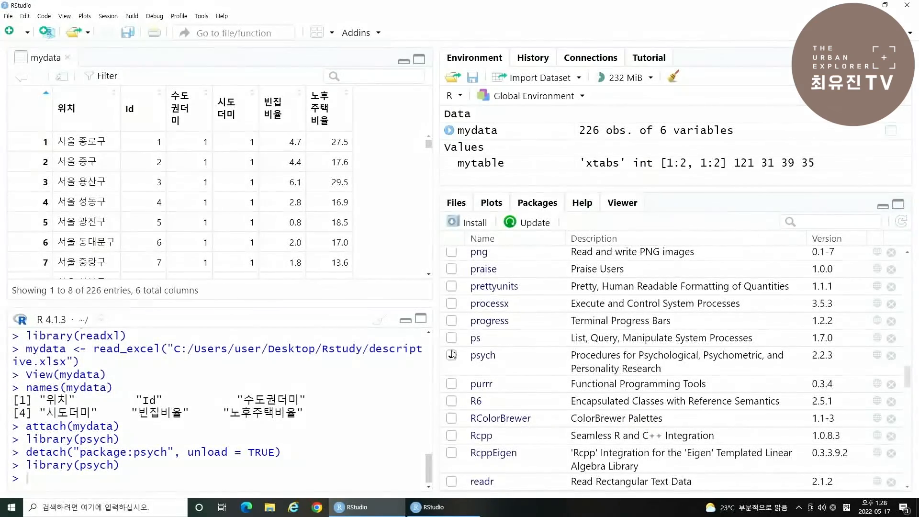
left_click_drag(30, 438, 119, 438)
left_click(57, 477)
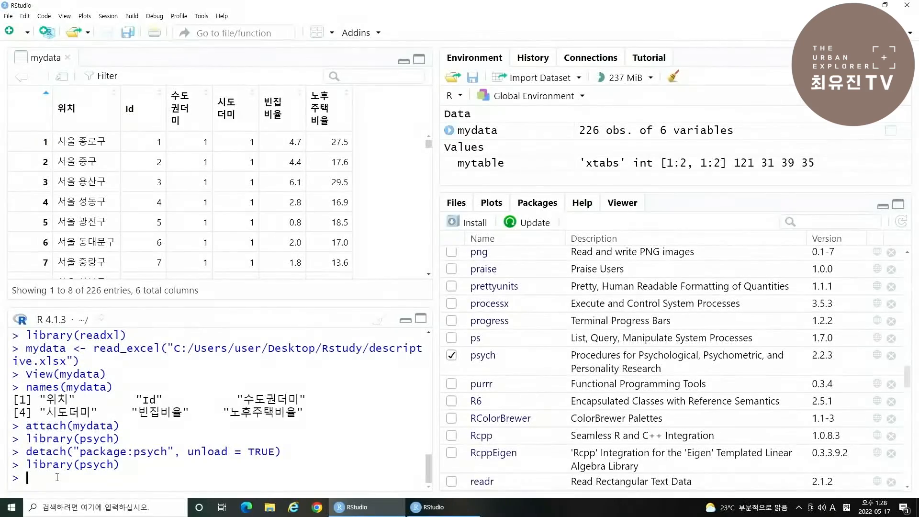
- Compute descriptive statistics of 빈집비율 grouped by 시도더미 with describeBy(빈집비율, 시도더미)
type("des")
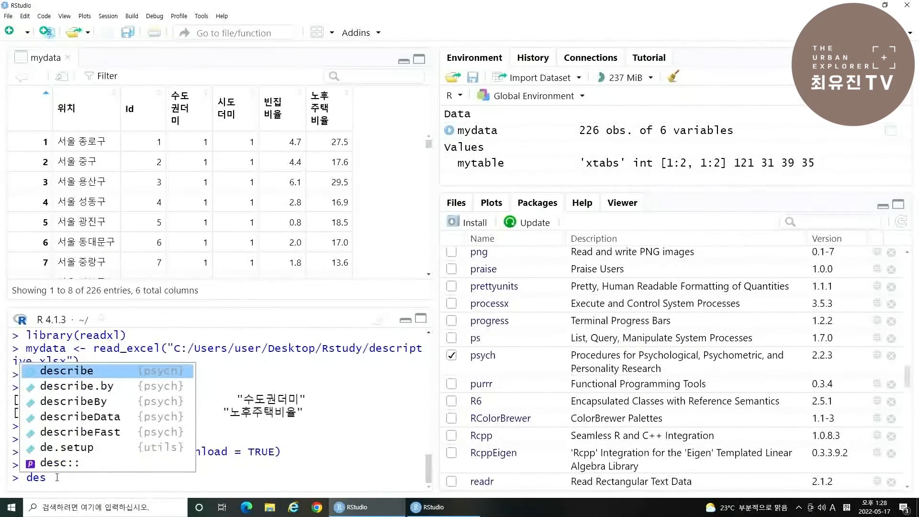
key("Down")
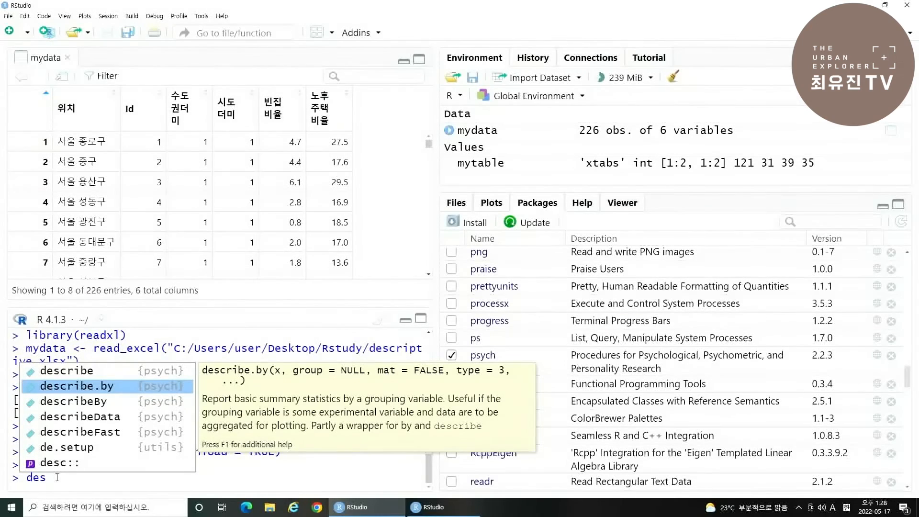
key("Down")
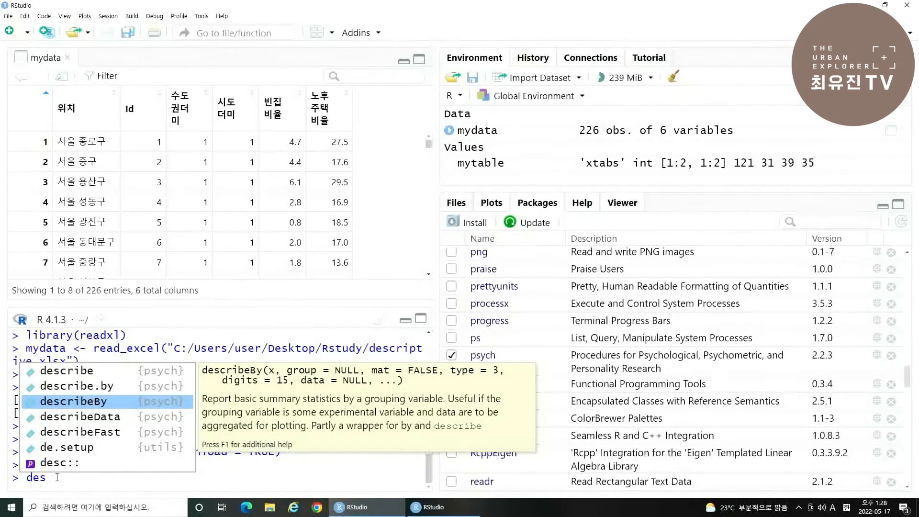
key("Return")
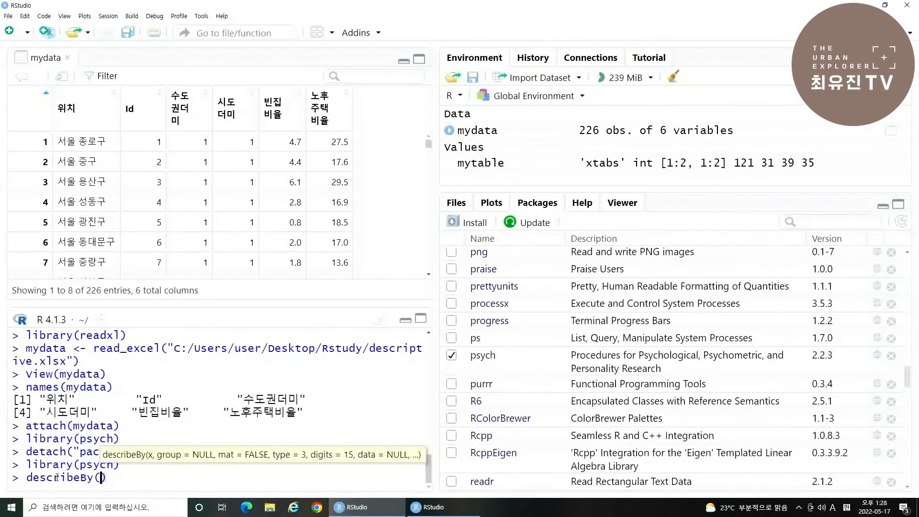
type("qlsw")
key("BackSpace")
key("BackSpace")
key("BackSpace")
key("BackSpace")
type("빈집비율, ")
type("시도더미")
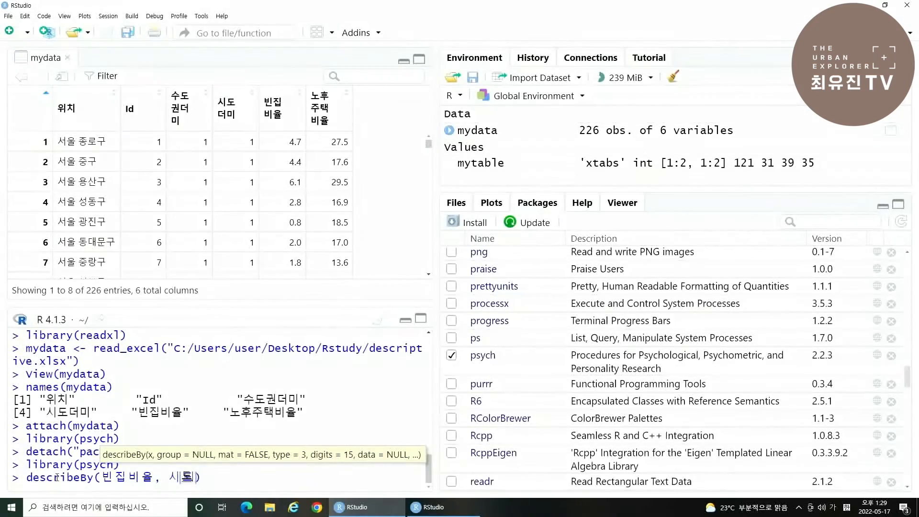
key("Return")
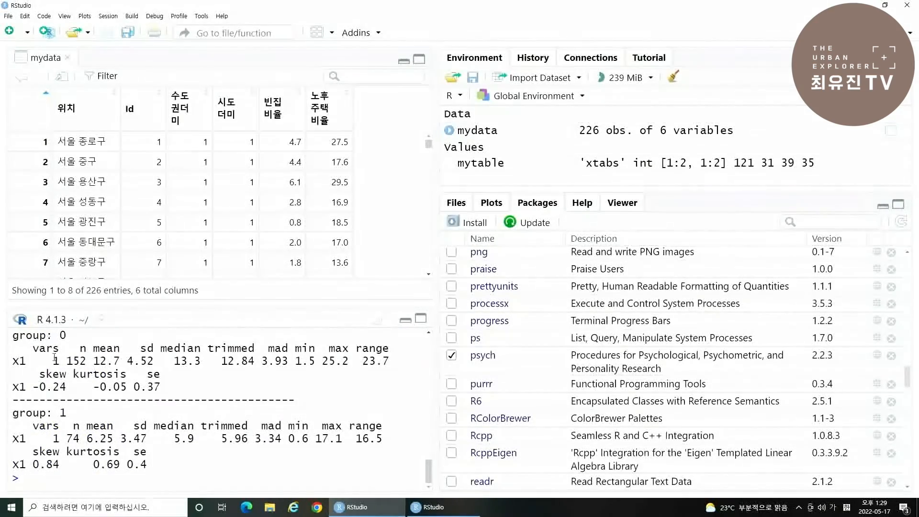
- Examine the sample sizes and means of groups 0 and 1 in the describeBy output for 빈집비율 by 시도더미
scroll(126, 403, "up", 3)
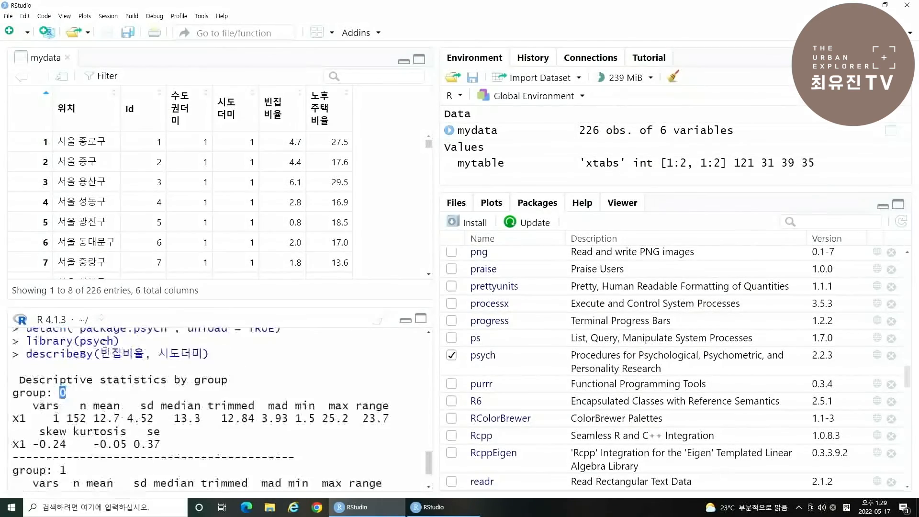
scroll(161, 403, "down", 2)
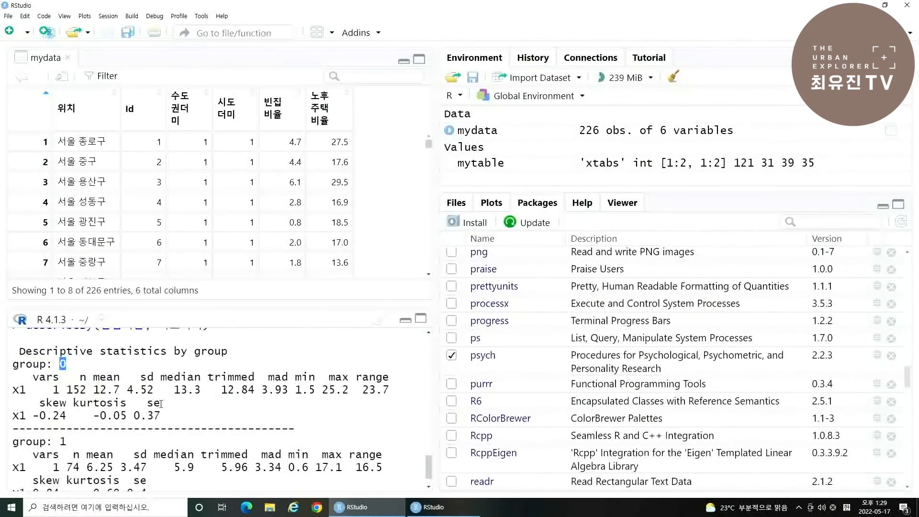
scroll(57, 420, "down", 1)
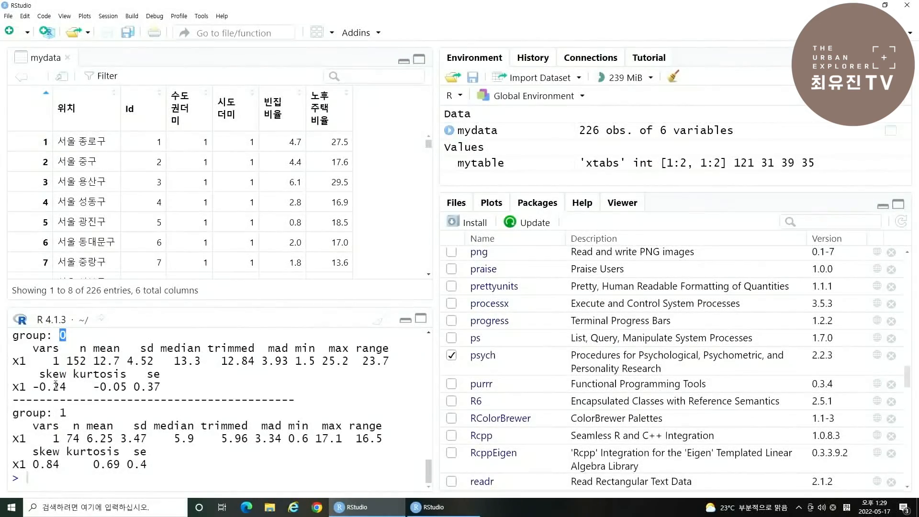
left_click(67, 334)
double_click(62, 412)
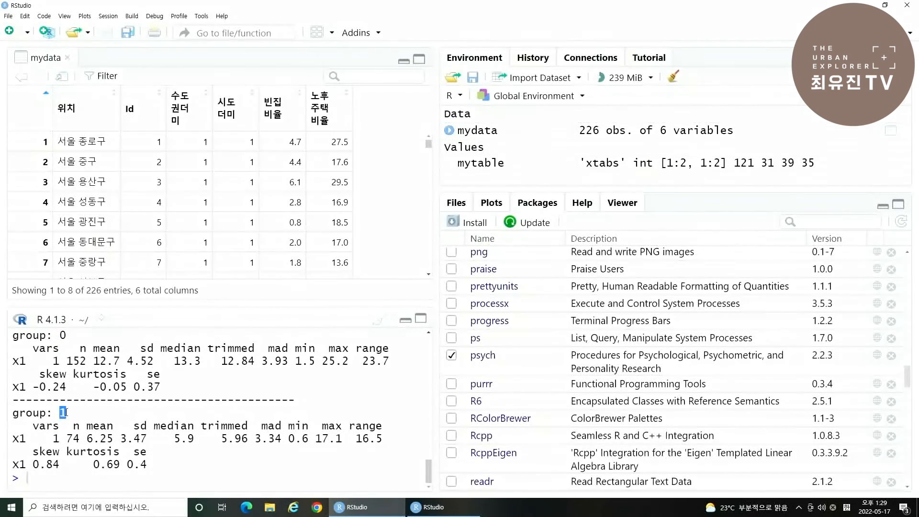
double_click(104, 361)
left_click_drag(83, 439, 114, 438)
left_click(113, 437)
scroll(185, 362, "up", 2)
left_click_drag(22, 355, 214, 364)
left_click(214, 364)
scroll(90, 366, "up", 1)
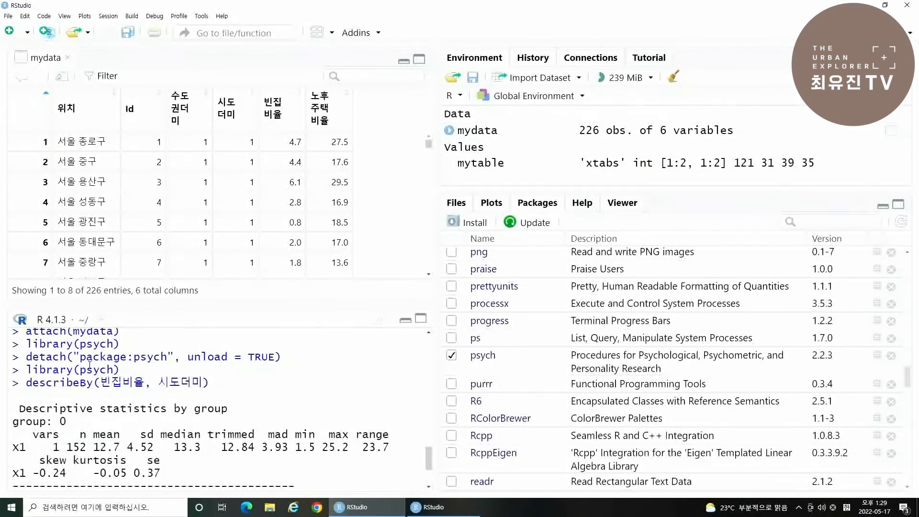
left_click_drag(22, 383, 210, 383)
left_click(55, 370)
scroll(32, 386, "down", 3)
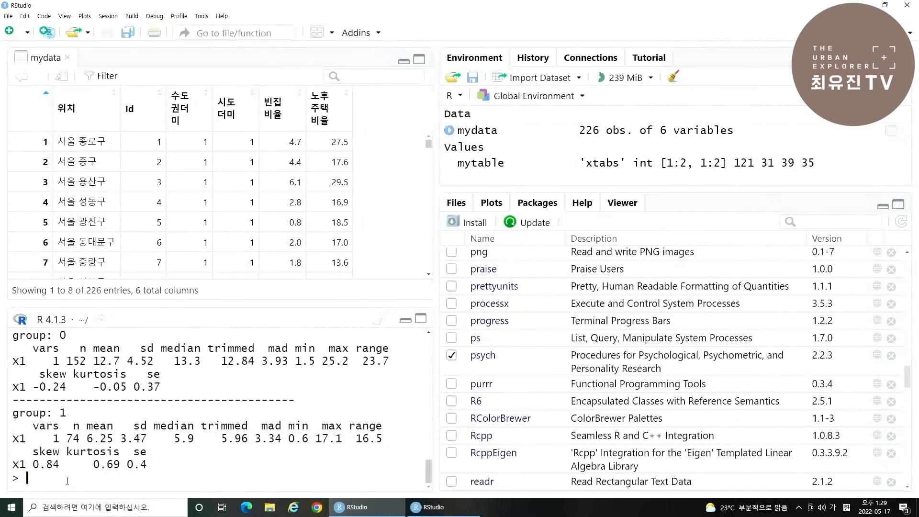
- Try to run describeBy with 빈집비율 as the grouping argument
type("ㅇㄷ")
key("BackSpace")
key("BackSpace")
key("Hangul")
type("de")
type("s")
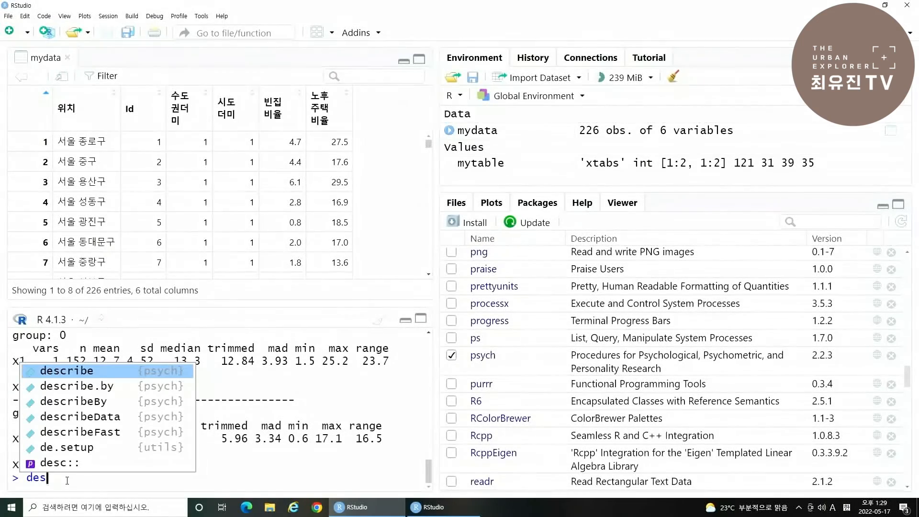
key("Down")
key("Down")
key("Return")
type("(")
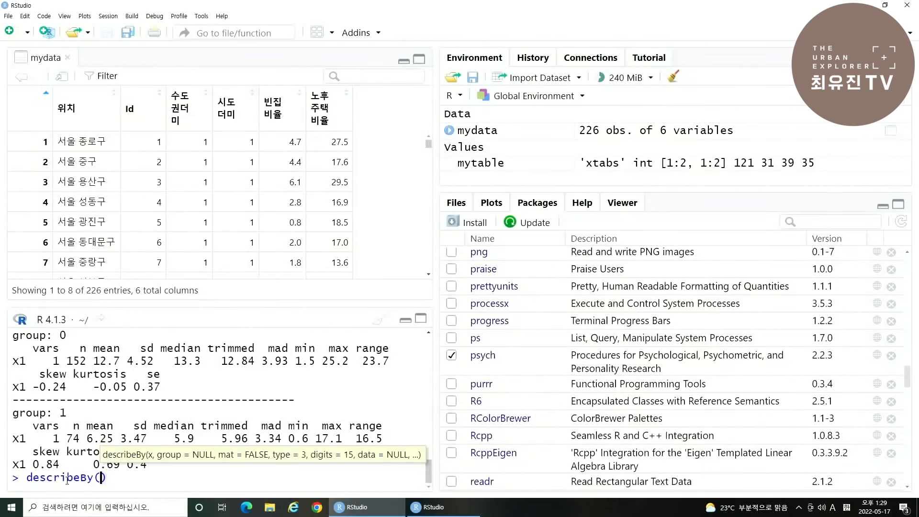
- Correct the recalled command to describeBy(빈집비율, 수도권더미) and run it
key("BackSpace")
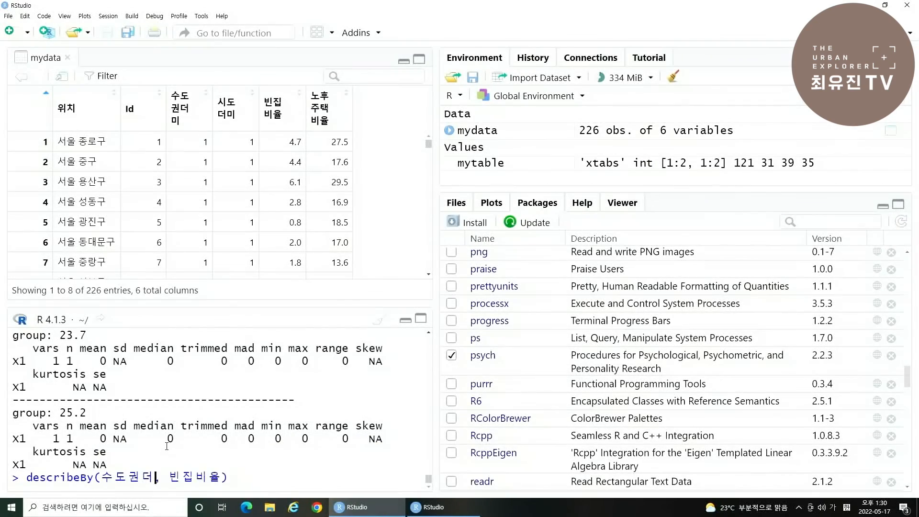
key("BackSpace")
key("BackSpace")
key("BackSpace")
key("BackSpace")
key("BackSpace")
type("빈")
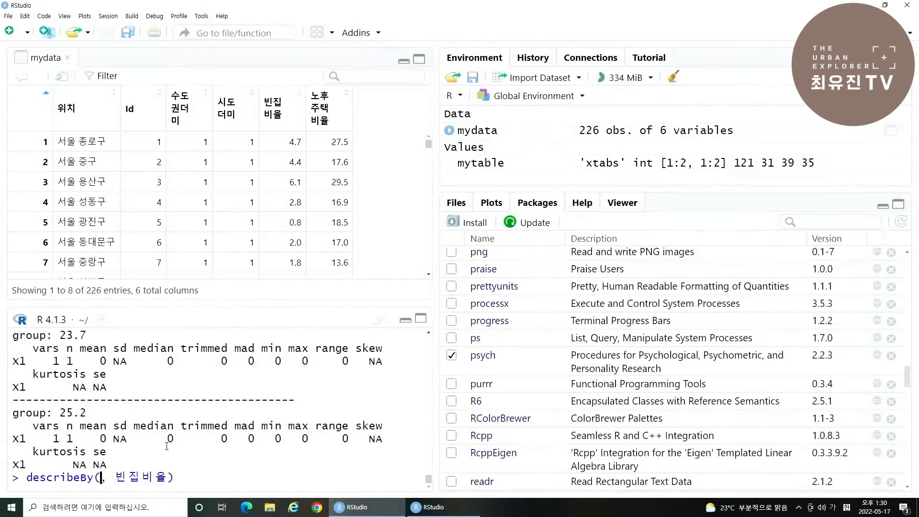
type("집비율")
key("Right")
key("Right")
key("Right")
key("Right")
key("Right")
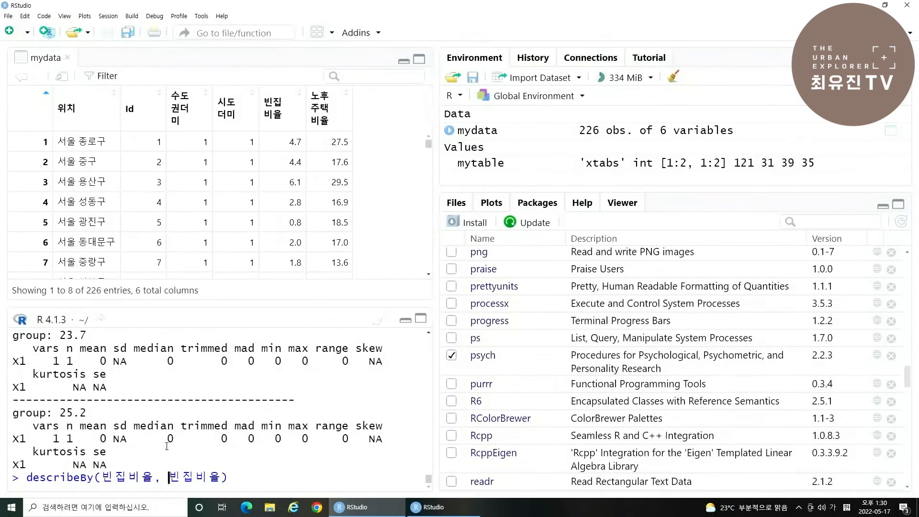
key("Right")
key("BackSpace")
key("BackSpace")
key("BackSpace")
key("BackSpace")
type("수도권더미")
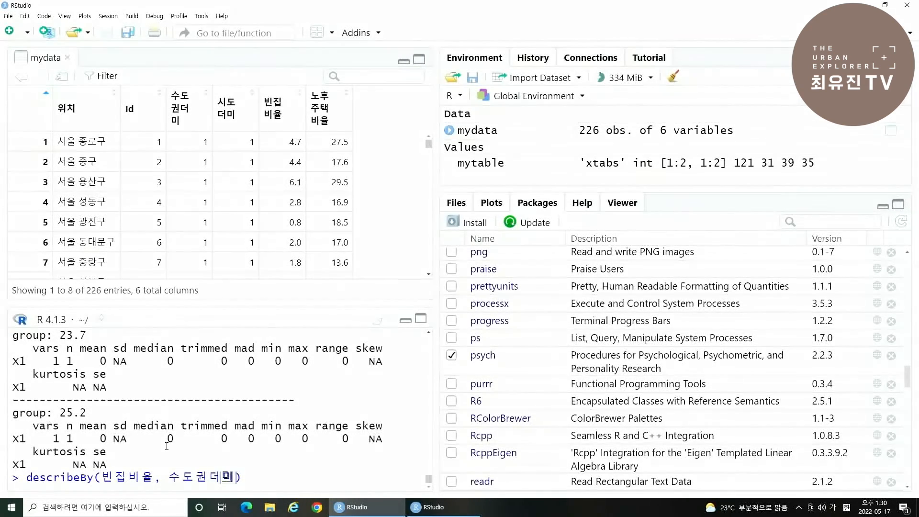
key("Return")
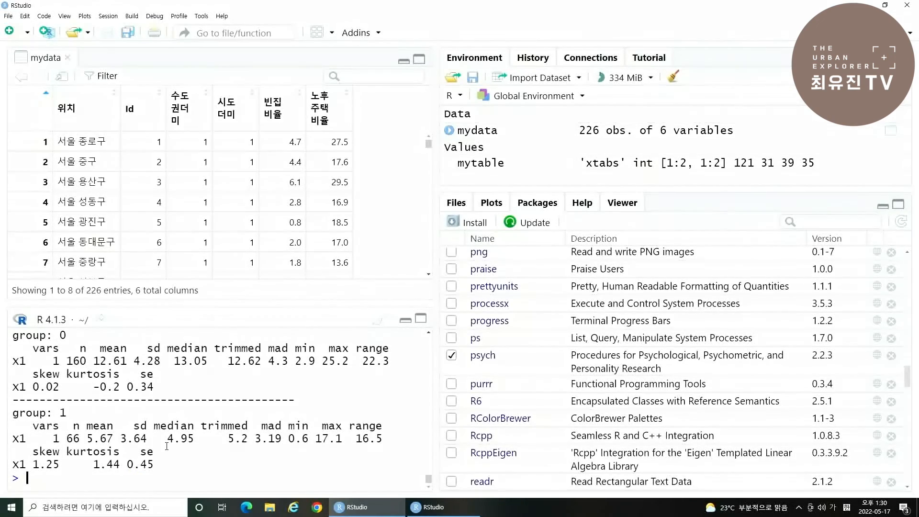